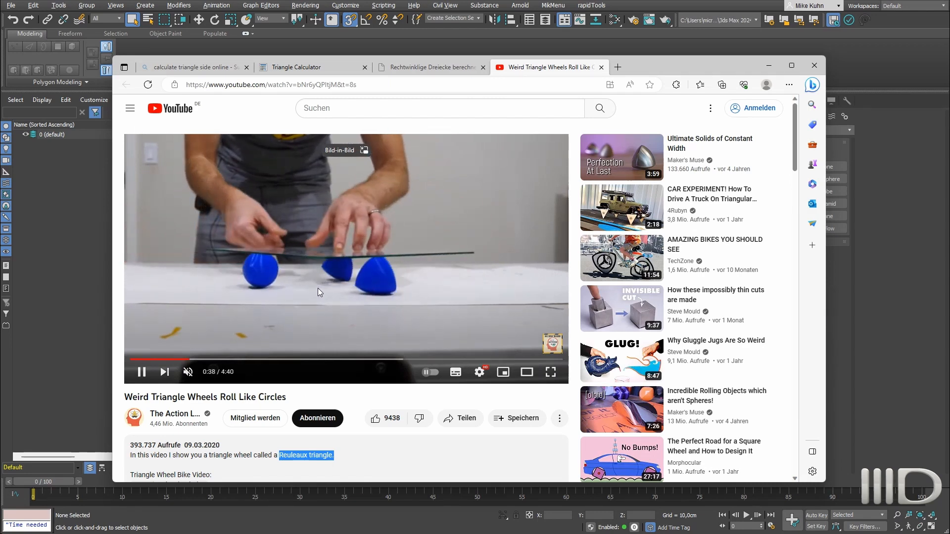
Pause the reference video, switch to 3ds Max and create a pointed cone about 34.6 cm in base radius and 40 cm high.
{"action": "left_click", "coordinate": [342, 271]}
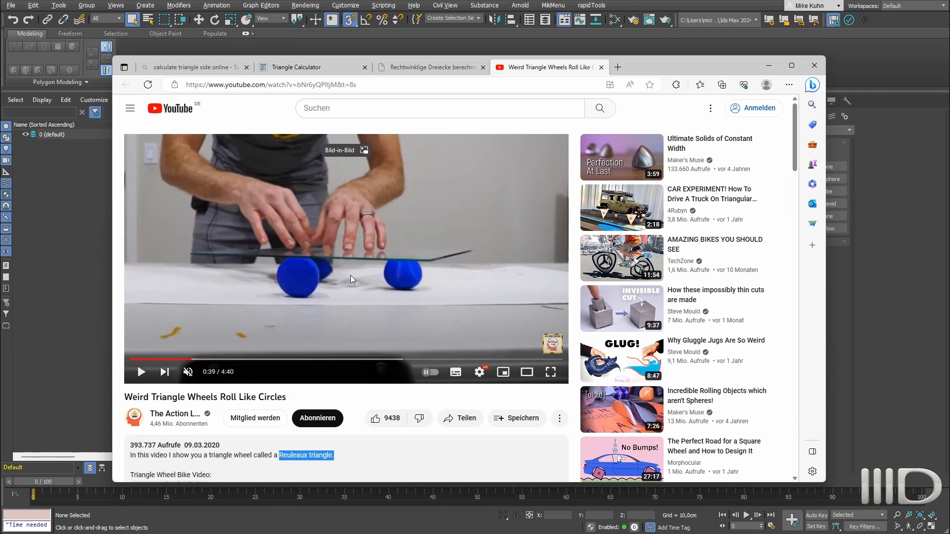
{"action": "left_click", "coordinate": [887, 220]}
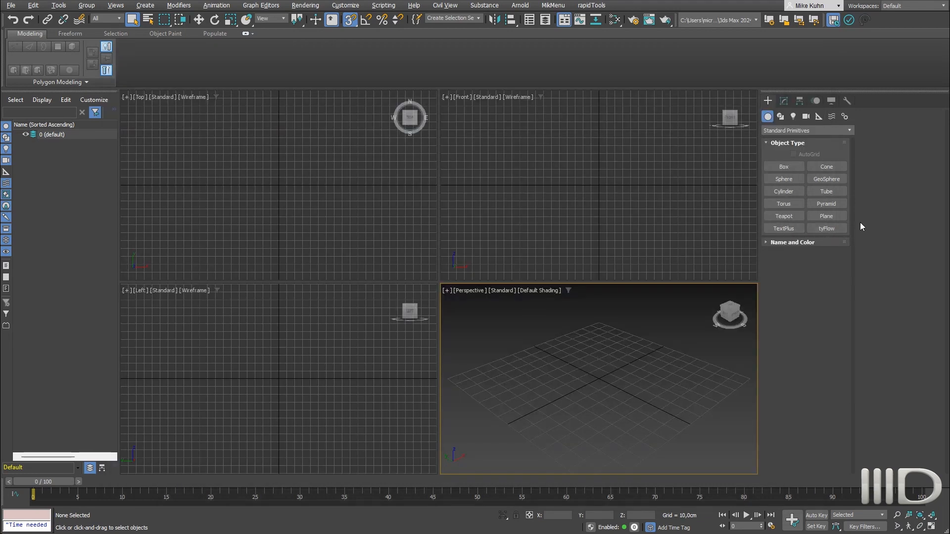
{"action": "left_click", "coordinate": [824, 169]}
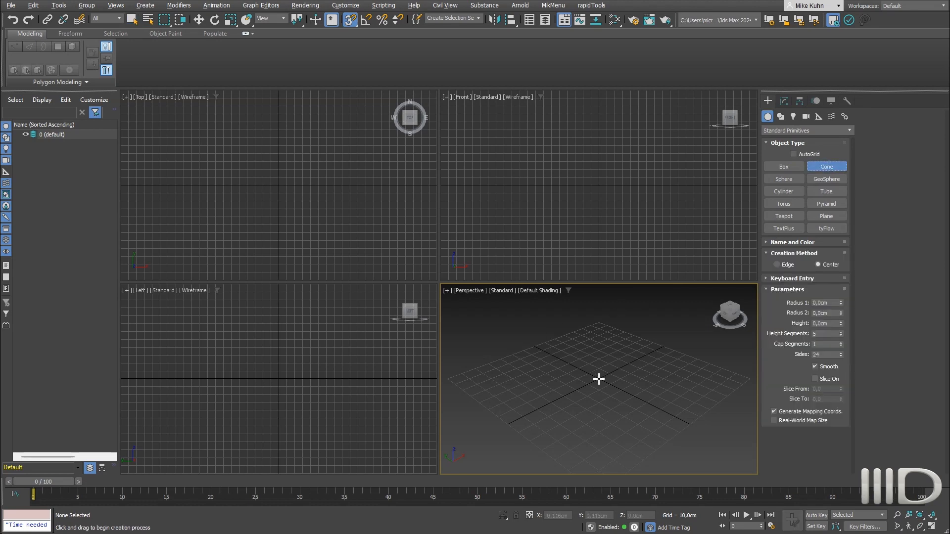
{"action": "left_click_drag", "start_coordinate": [598, 377], "coordinate": [656, 381]}
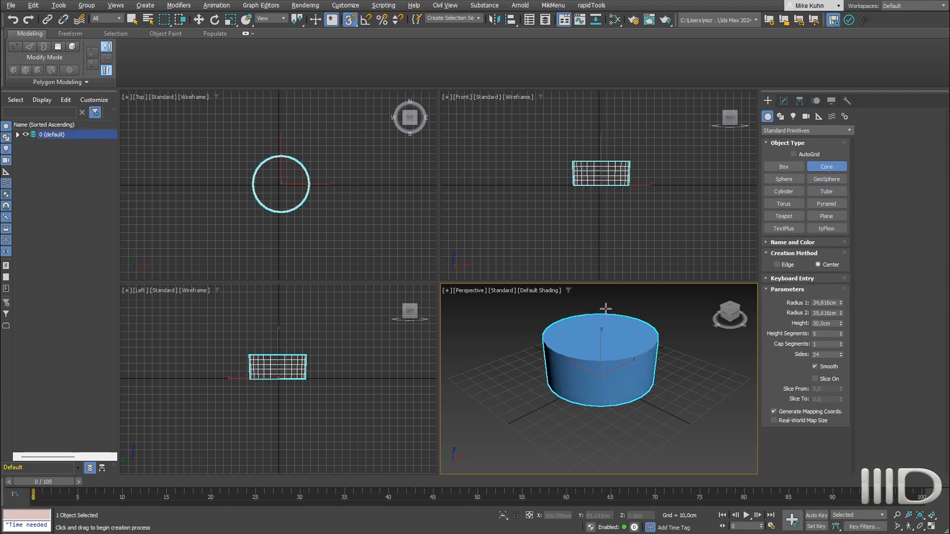
{"action": "left_click", "coordinate": [606, 303]}
{"action": "left_click", "coordinate": [660, 347]}
{"action": "left_click", "coordinate": [636, 377]}
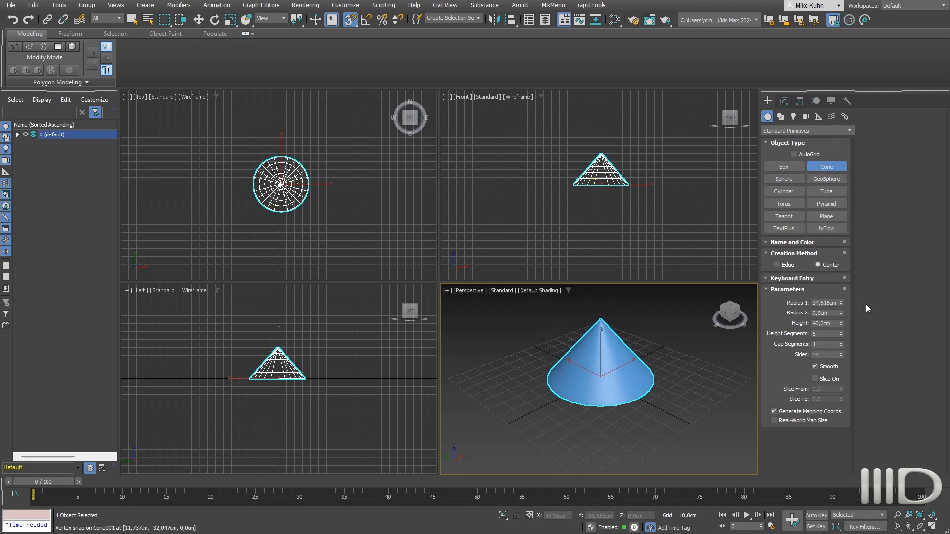
Set the cone's Radius 1 to 20 cm and its number of sides to 3.
{"action": "left_click", "coordinate": [827, 303]}
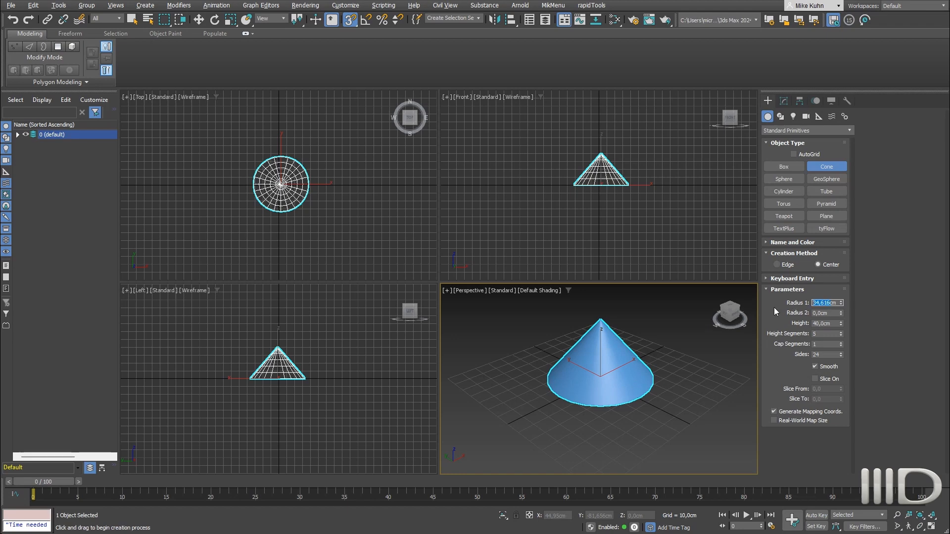
{"action": "type", "text": "20"}
{"action": "key", "text": "Return"}
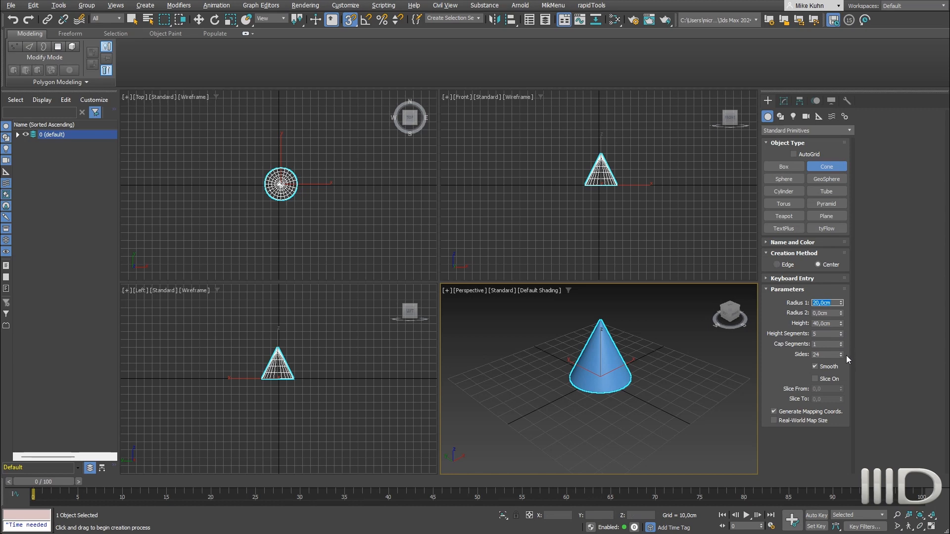
{"action": "left_click_drag", "start_coordinate": [840, 354], "coordinate": [835, 392]}
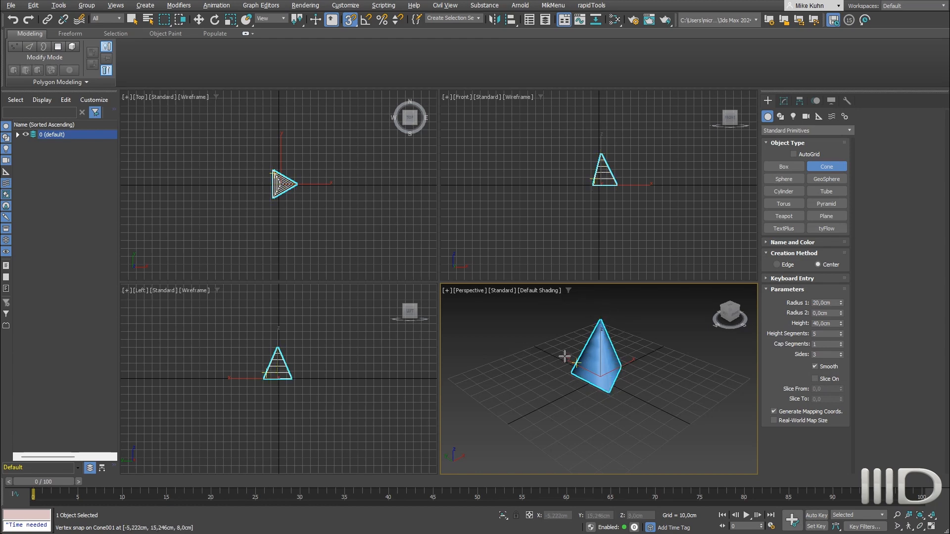
{"action": "right_click", "coordinate": [636, 322]}
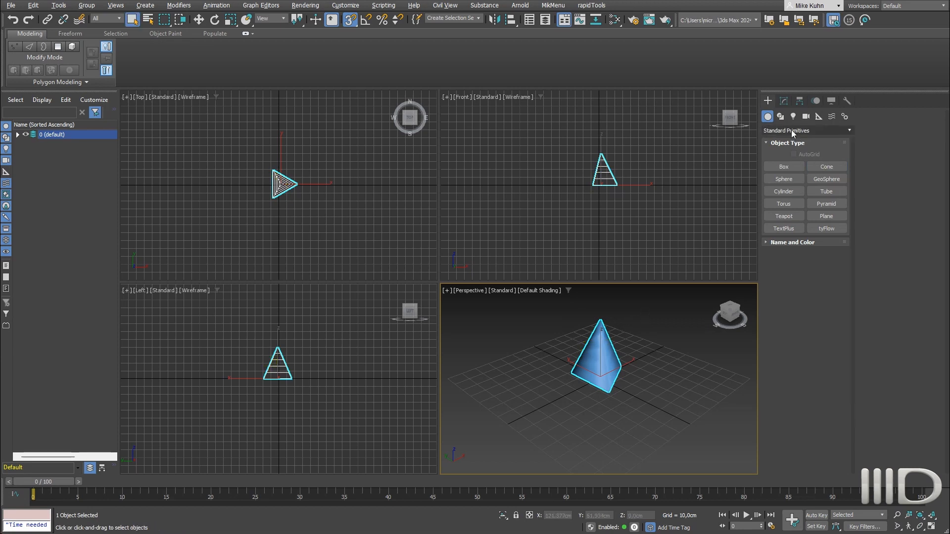
Draw a straight spline line along the front base edge of the three-sided cone, snapped to its two corner vertices.
{"action": "left_click", "coordinate": [781, 116]}
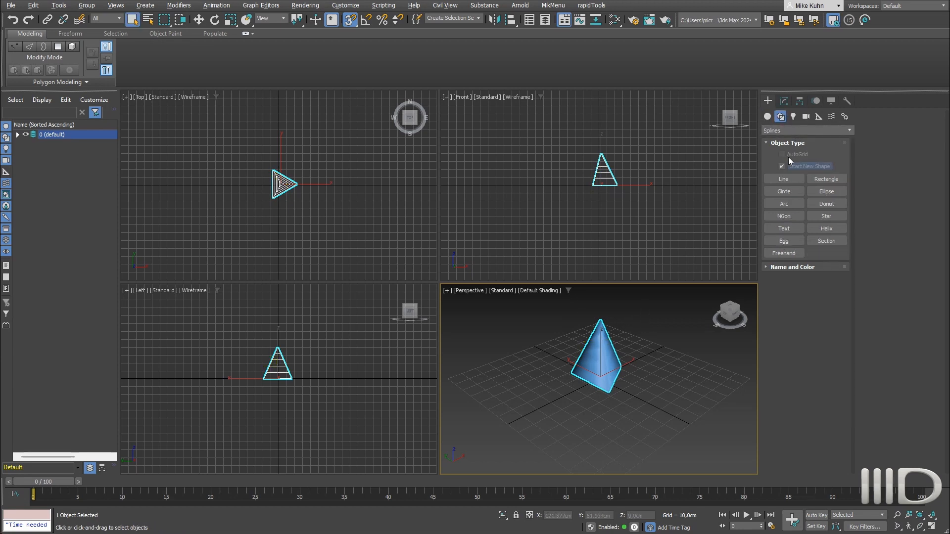
{"action": "left_click", "coordinate": [783, 180]}
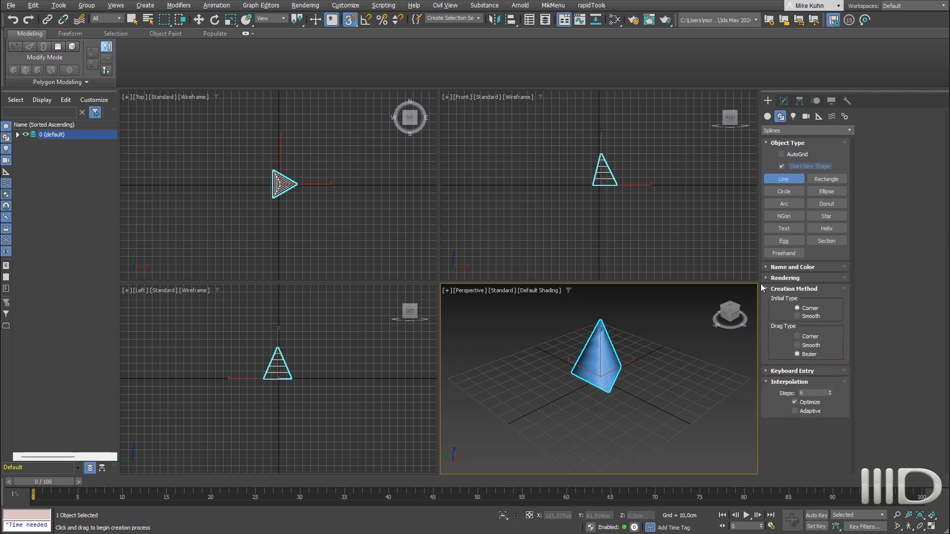
{"action": "left_click", "coordinate": [570, 374]}
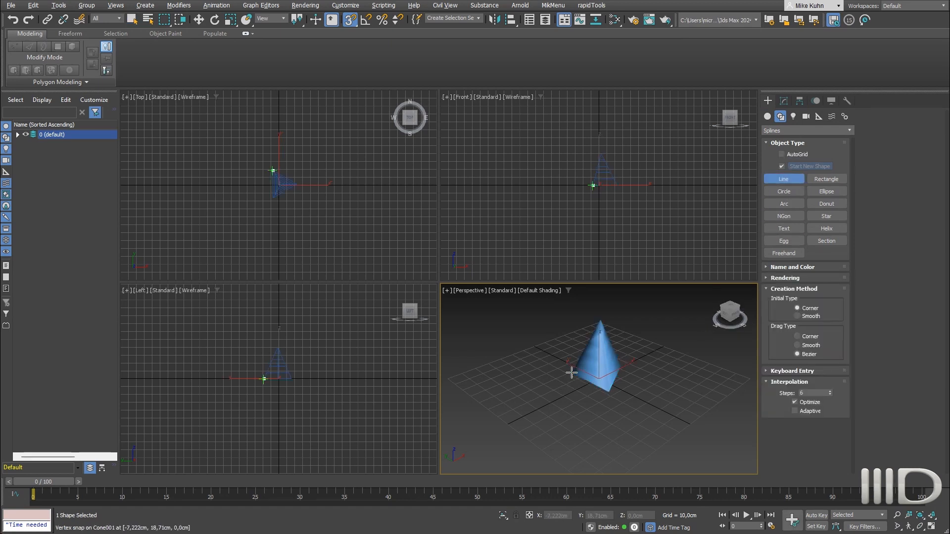
{"action": "left_click", "coordinate": [608, 396]}
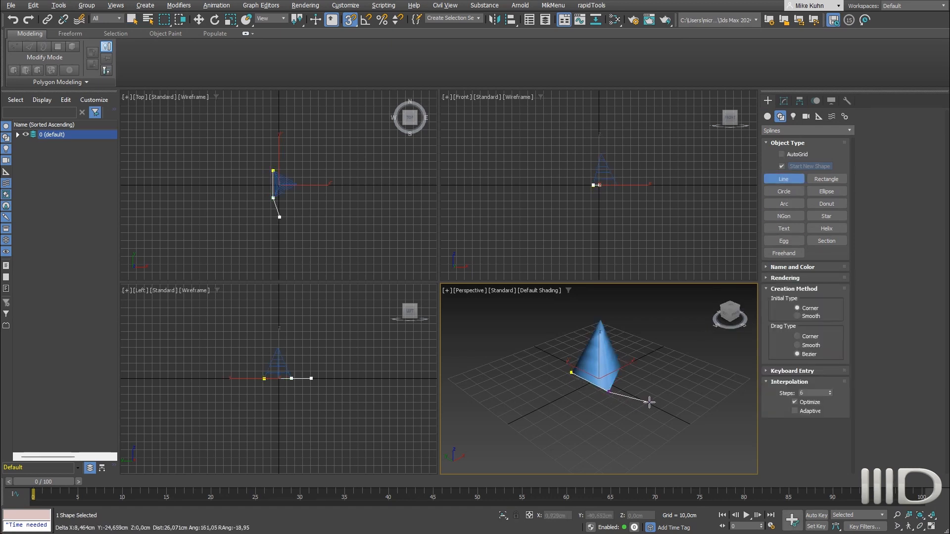
{"action": "right_click", "coordinate": [638, 395]}
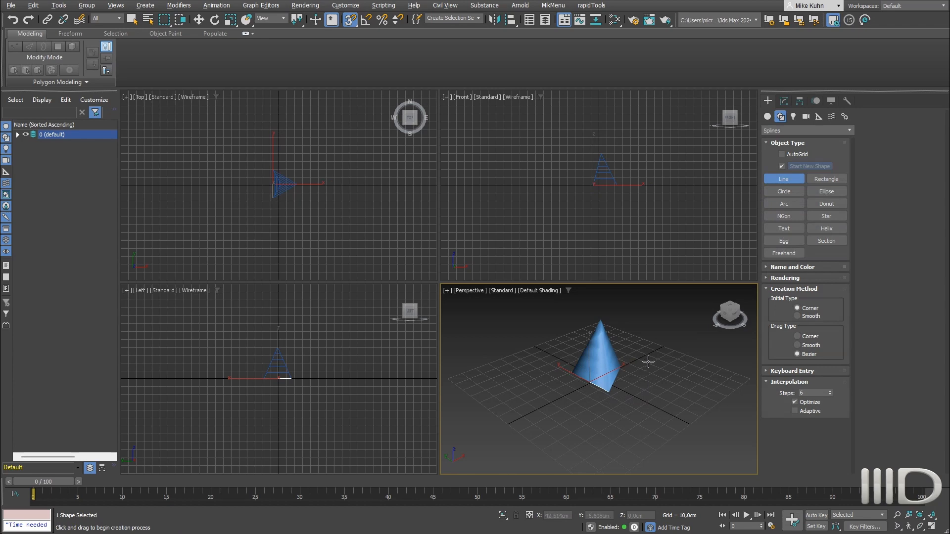
Draw a second spline line from the cone's front base corner to its apex with vertex snapping.
{"action": "left_click", "coordinate": [610, 391]}
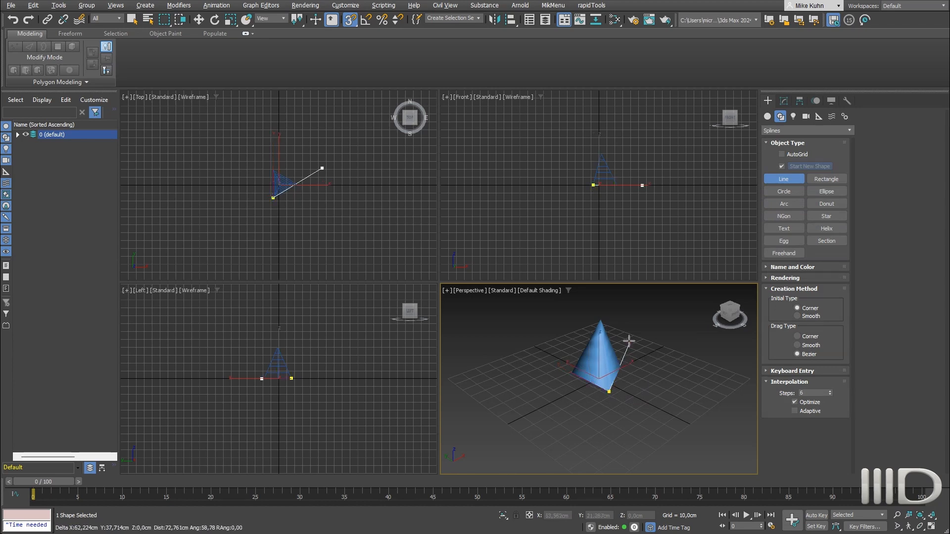
{"action": "left_click", "coordinate": [601, 321]}
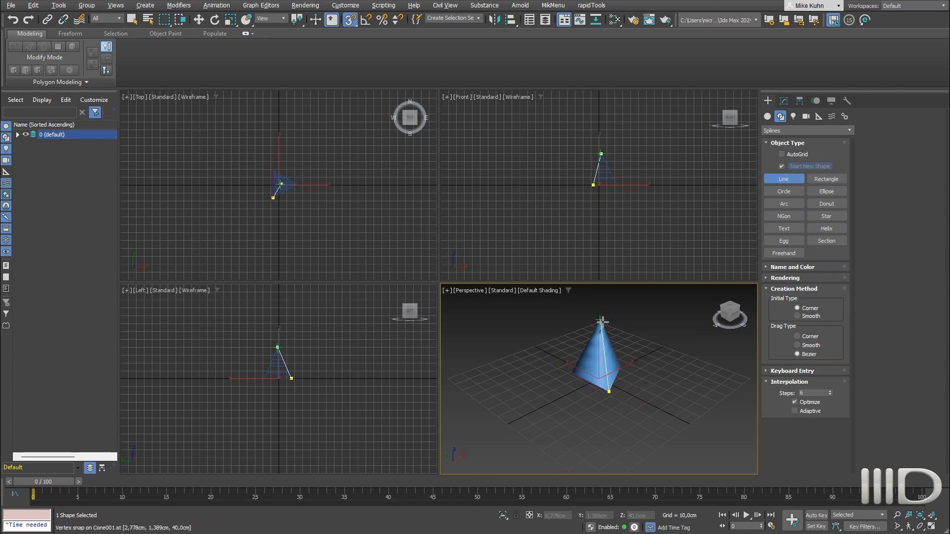
{"action": "right_click", "coordinate": [631, 322]}
{"action": "right_click", "coordinate": [636, 309]}
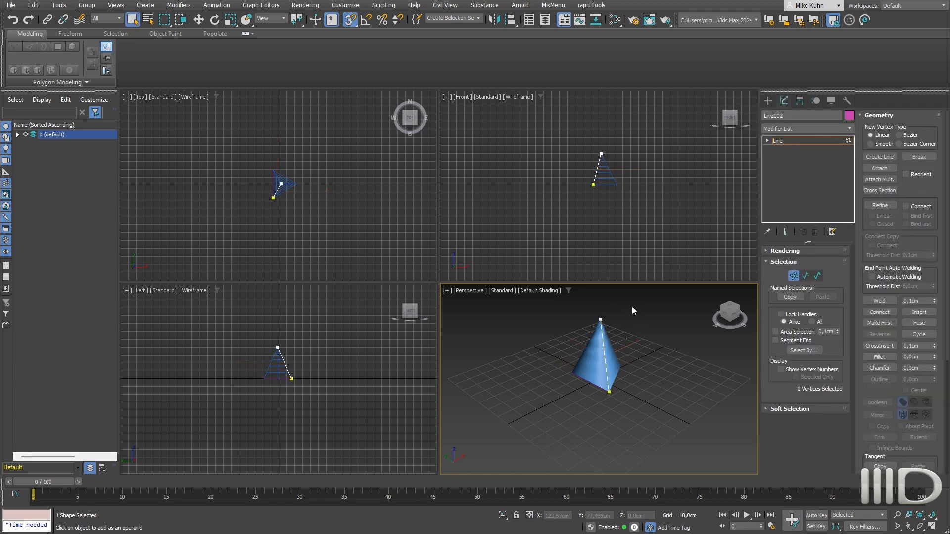
Lower the second line's apex vertex to Z 0 cm so the line ends at the centre of the base.
{"action": "left_click", "coordinate": [600, 320]}
{"action": "key", "text": "w"}
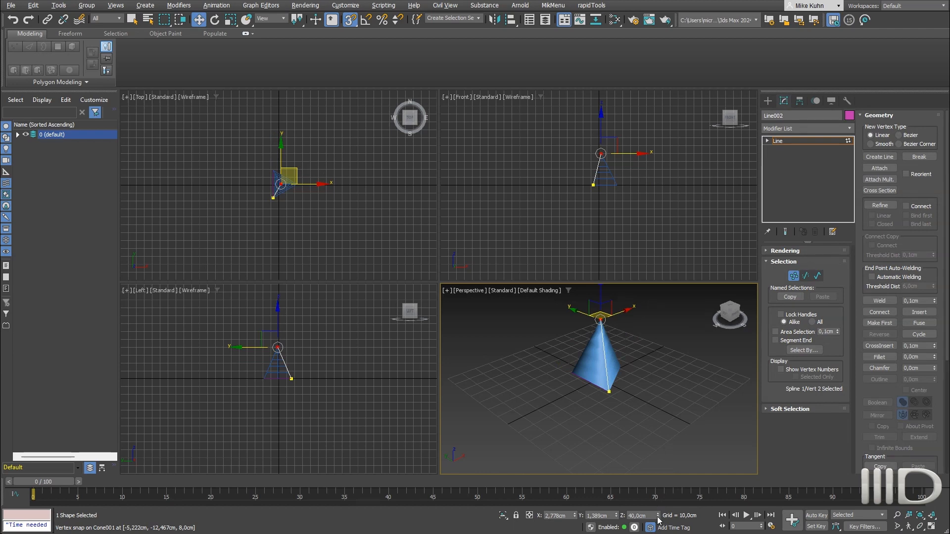
{"action": "right_click", "coordinate": [658, 517]}
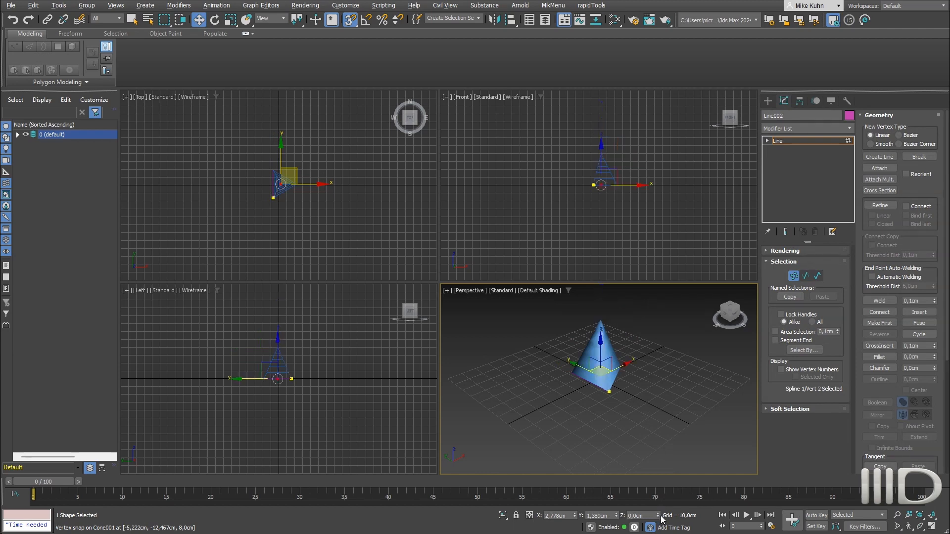
{"action": "left_click", "coordinate": [792, 280]}
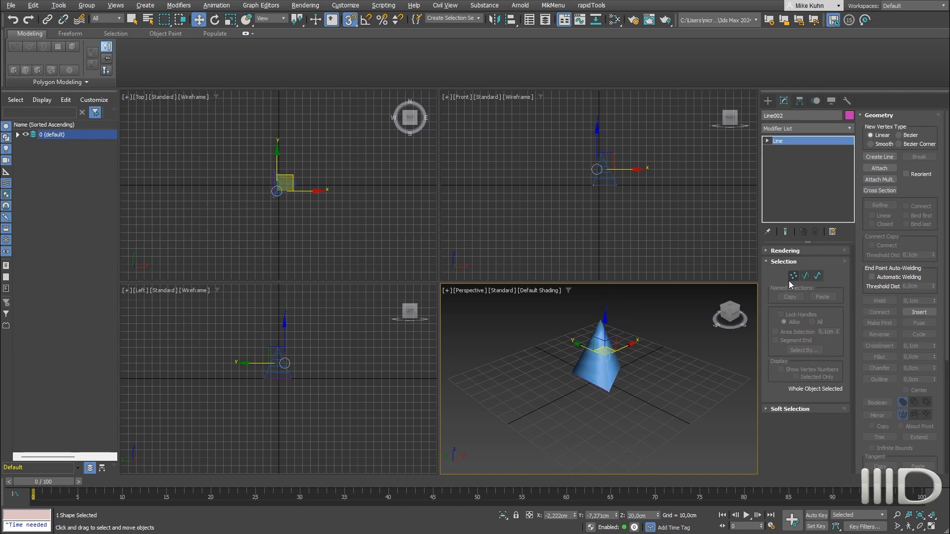
Measure the lengths of the centre-to-corner line and the base-edge line.
{"action": "left_click", "coordinate": [847, 101]}
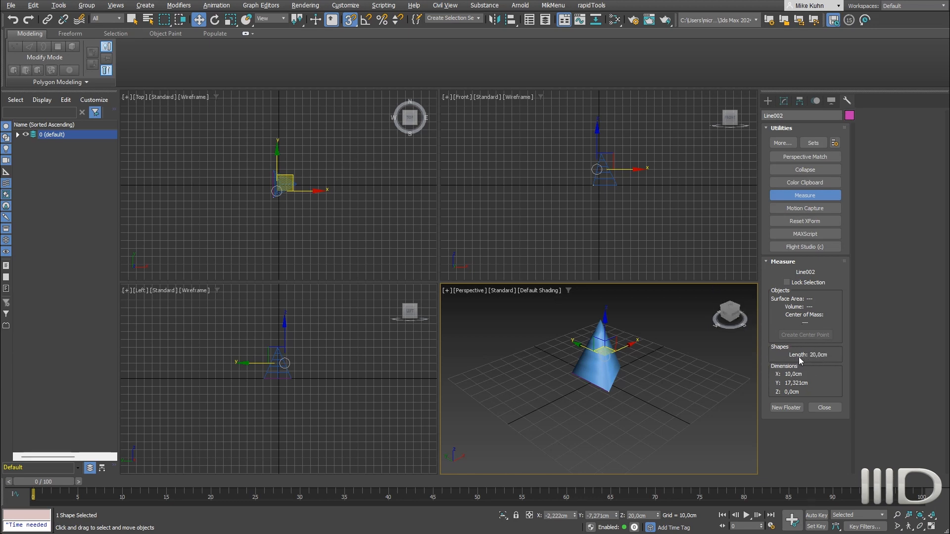
{"action": "left_click_drag", "start_coordinate": [592, 381], "coordinate": [596, 378]}
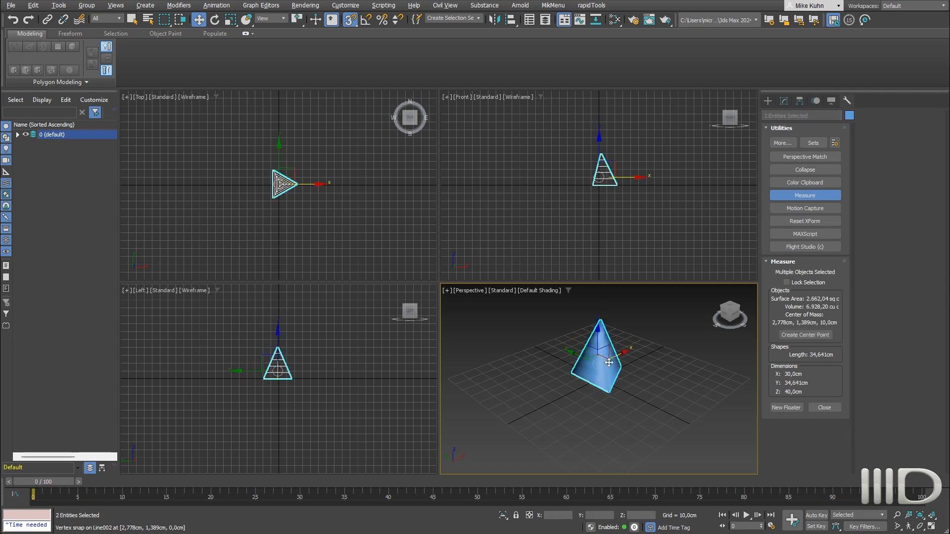
{"action": "left_click_drag", "start_coordinate": [648, 326], "coordinate": [609, 341], "text": "alt"}
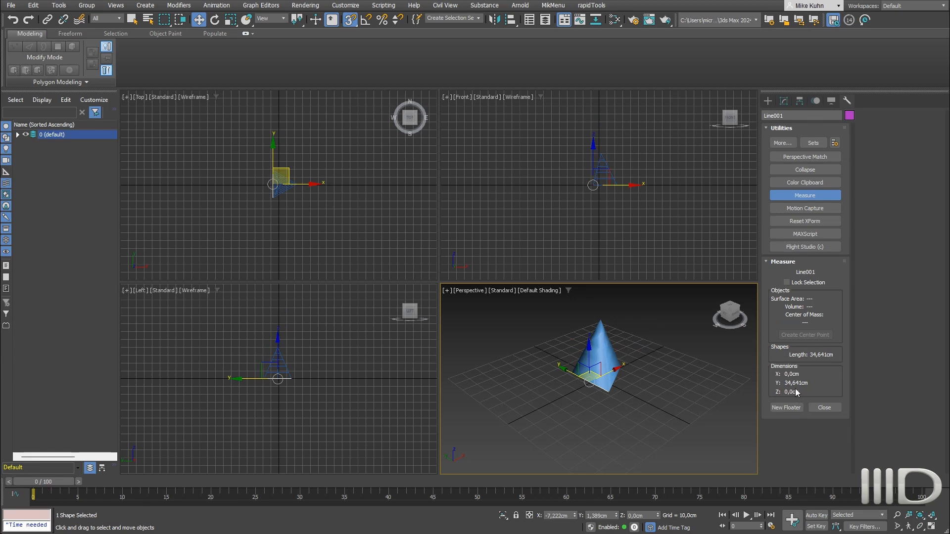
Bring up the triangle calculator page in the browser, then return to 3ds Max and inspect the base-edge line up close.
{"action": "key", "text": "alt+Tab"}
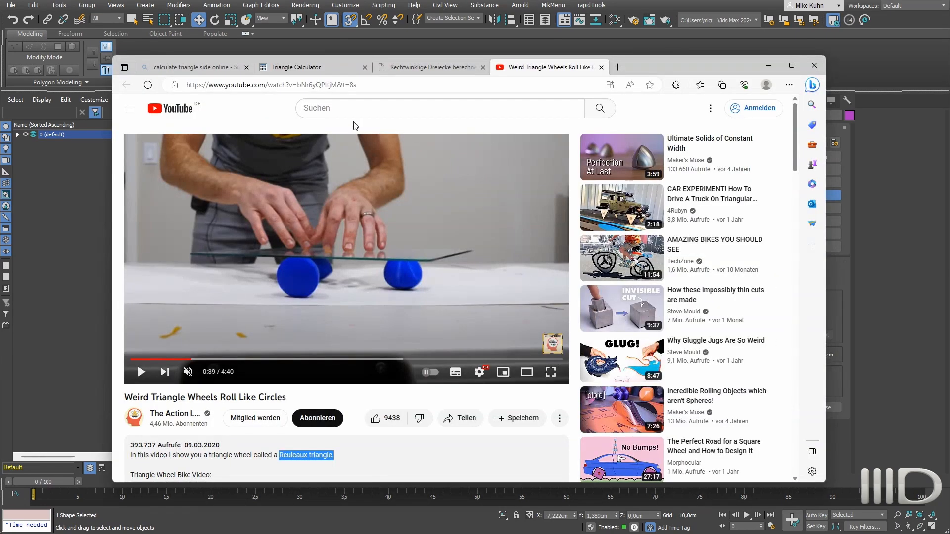
{"action": "left_click", "coordinate": [317, 72]}
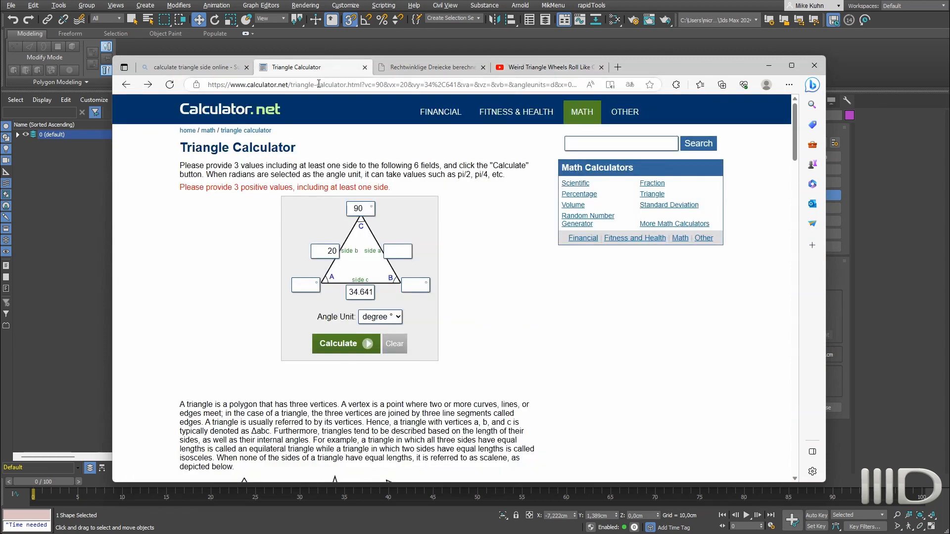
{"action": "left_click", "coordinate": [906, 221]}
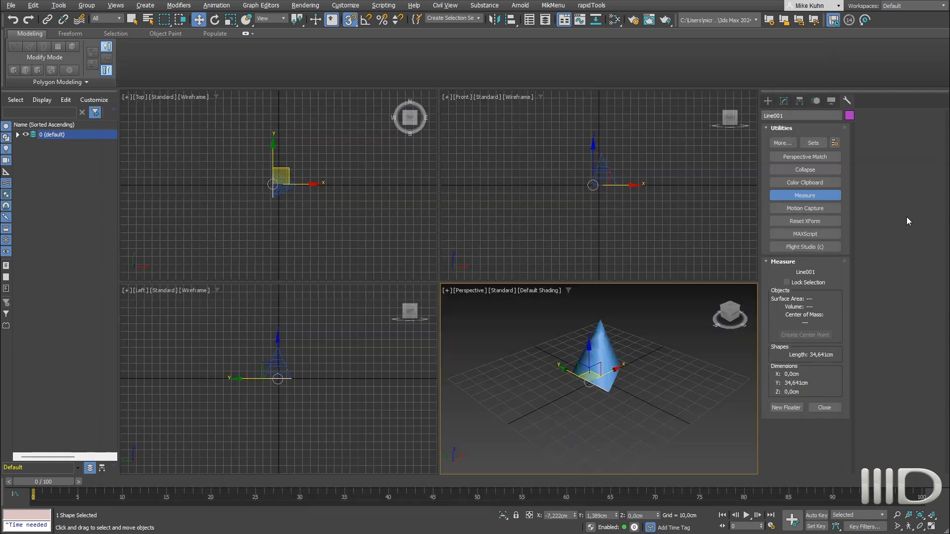
{"action": "middle_click_drag", "start_coordinate": [625, 370], "coordinate": [645, 365], "text": "alt"}
{"action": "scroll", "coordinate": [628, 364], "scroll_direction": "up", "scroll_amount": 4}
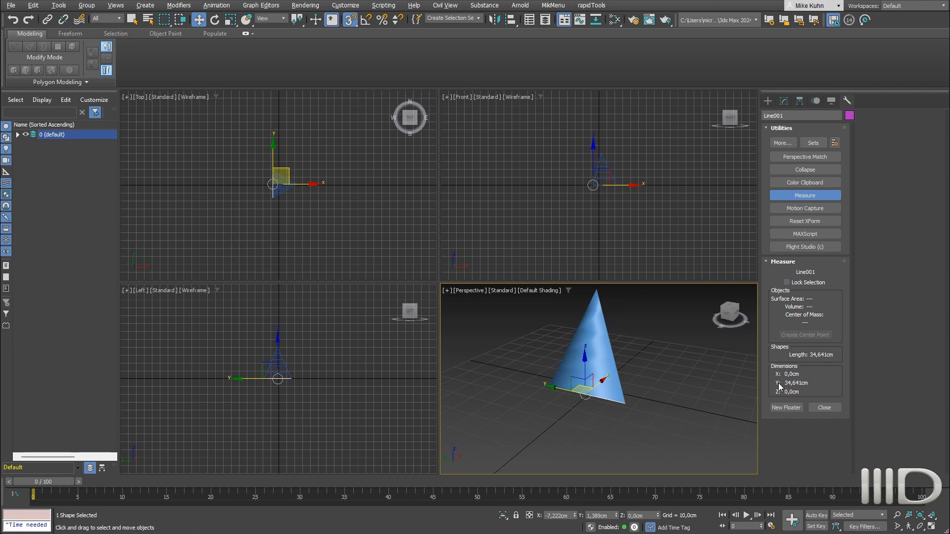
In the browser's triangle calculator, solve the triangle with angle C 90°, side b 20 and side c 34.641, and copy side a.
{"action": "key", "text": "alt+Tab"}
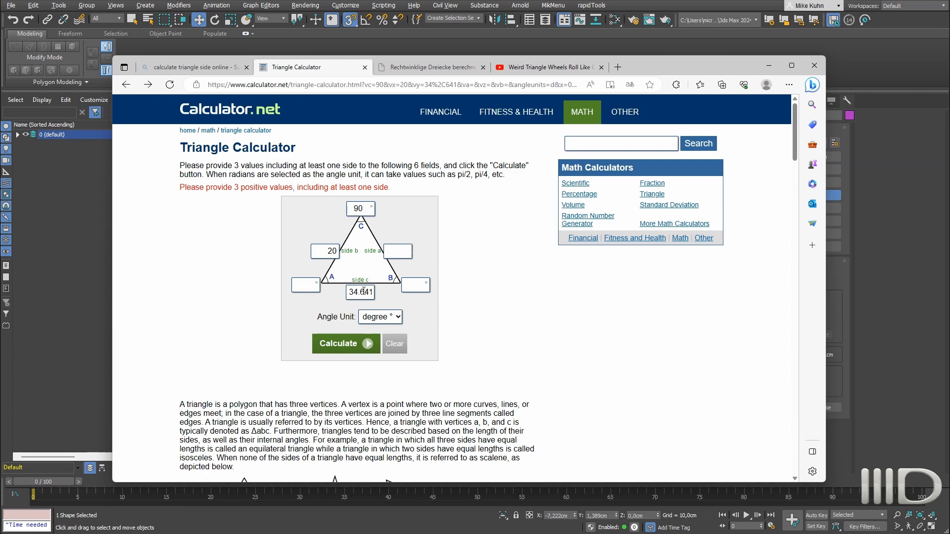
{"action": "left_click", "coordinate": [339, 347]}
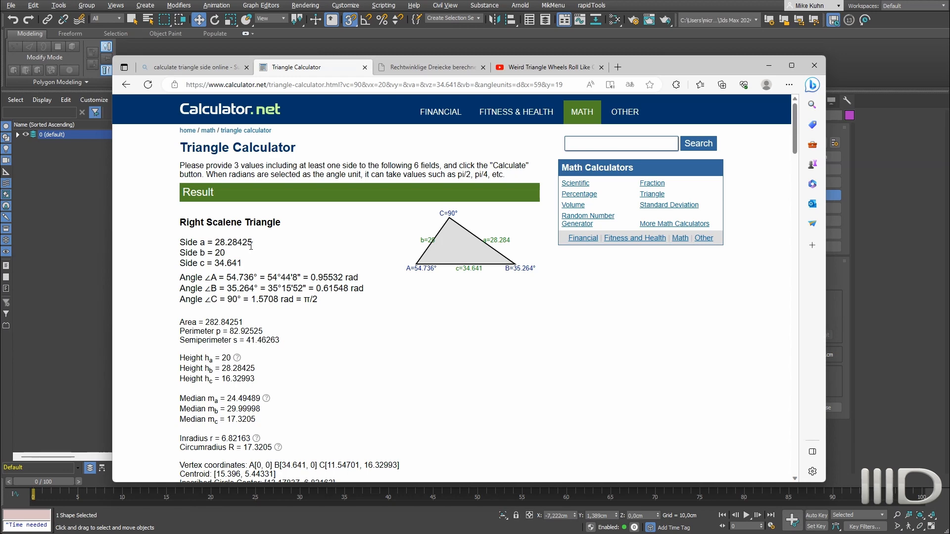
{"action": "left_click_drag", "start_coordinate": [251, 242], "coordinate": [217, 243]}
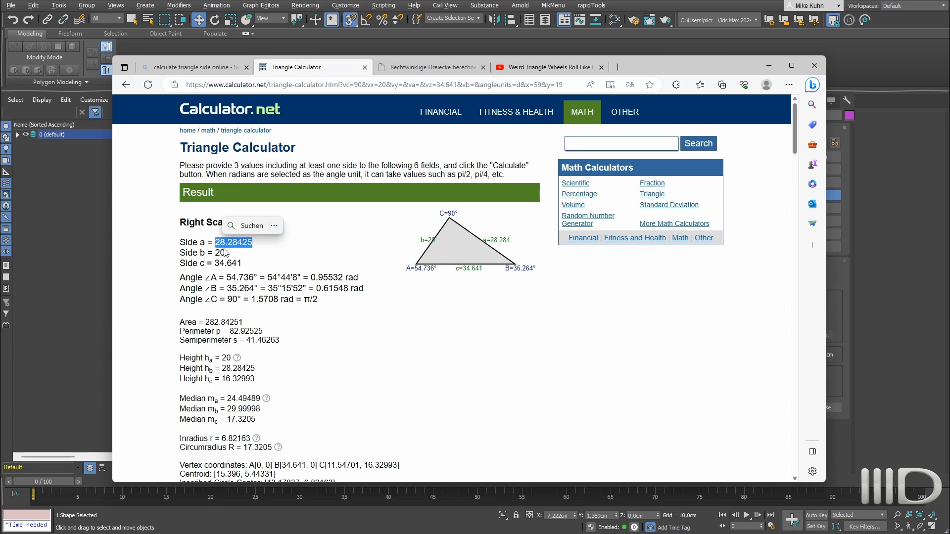
{"action": "key", "text": "ctrl+c"}
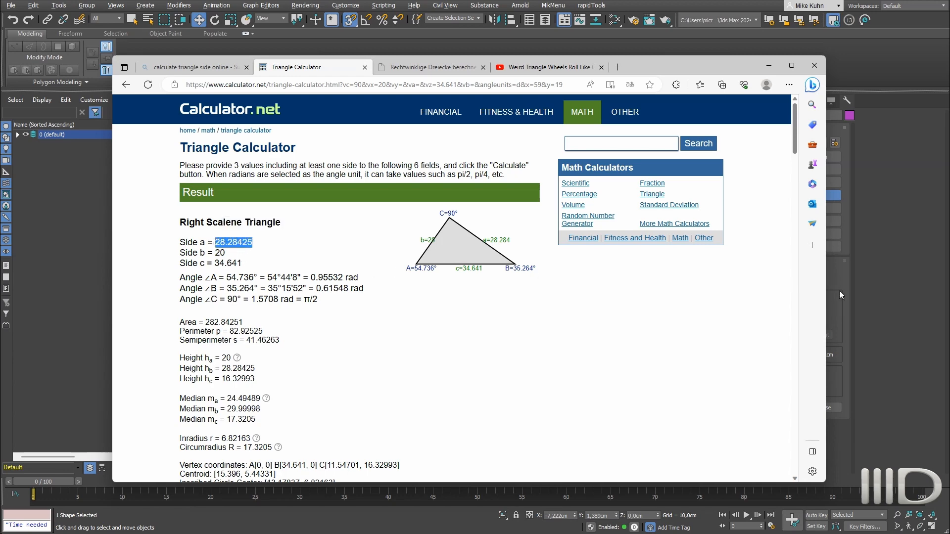
Back in 3ds Max, set the three-sided cone's height to the copied side length, 28.284 cm.
{"action": "left_click", "coordinate": [886, 263]}
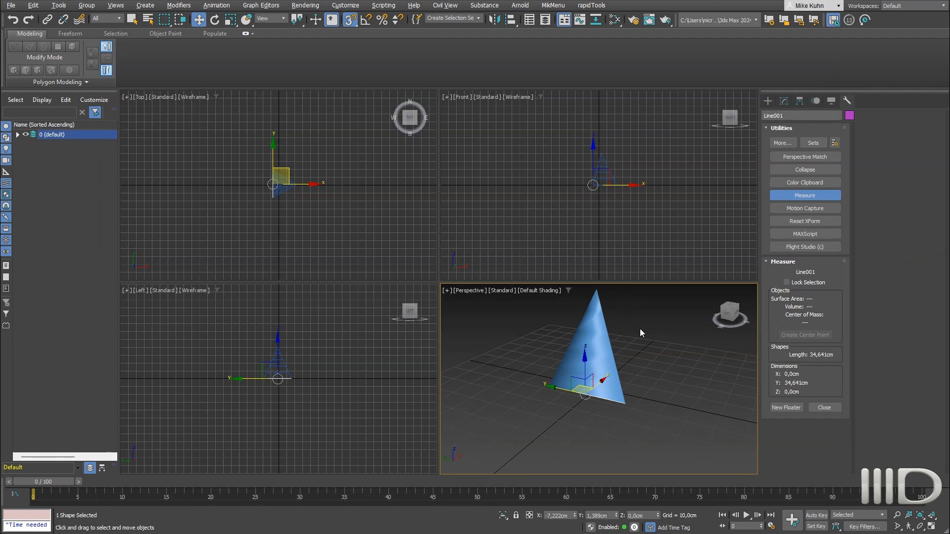
{"action": "left_click_drag", "start_coordinate": [618, 346], "coordinate": [617, 346]}
{"action": "left_click", "coordinate": [575, 335]}
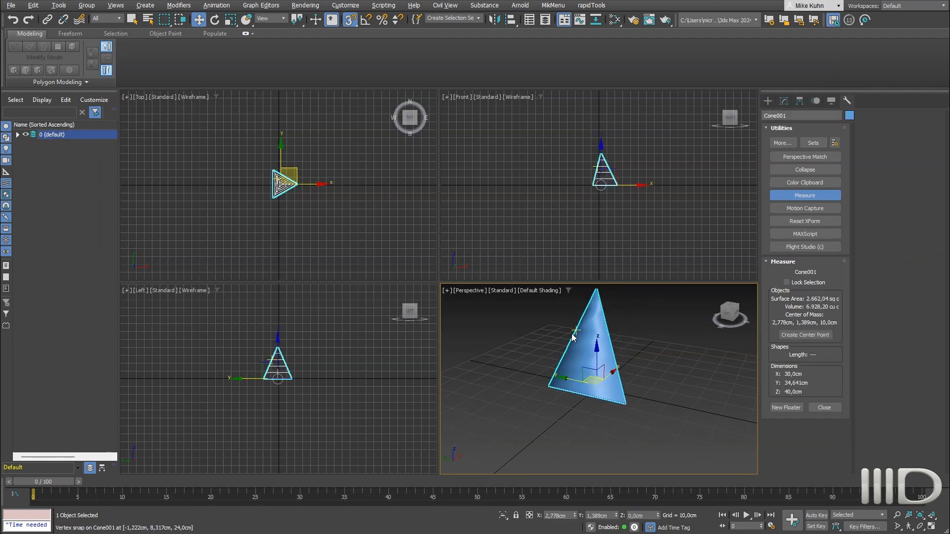
{"action": "left_click", "coordinate": [784, 100]}
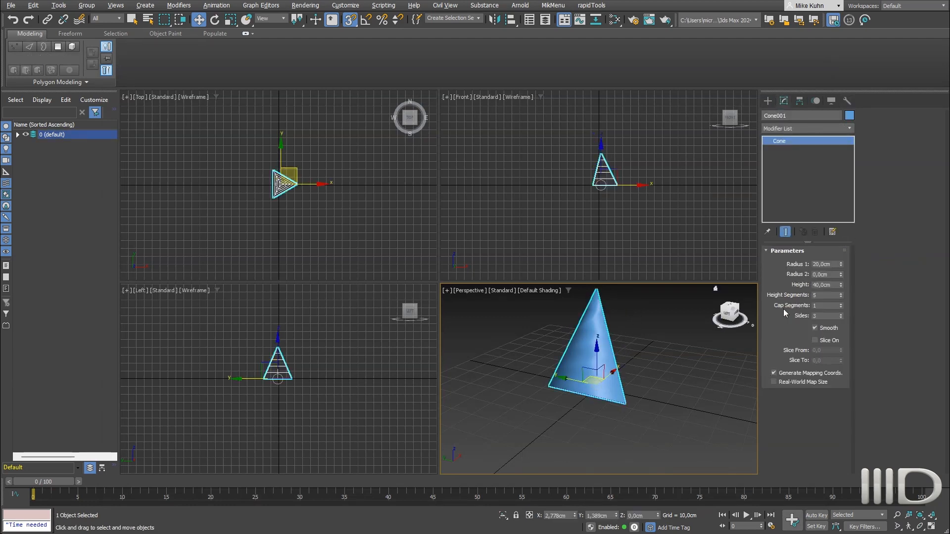
{"action": "left_click", "coordinate": [821, 285]}
{"action": "key", "text": "ctrl+v"}
{"action": "key", "text": "Return"}
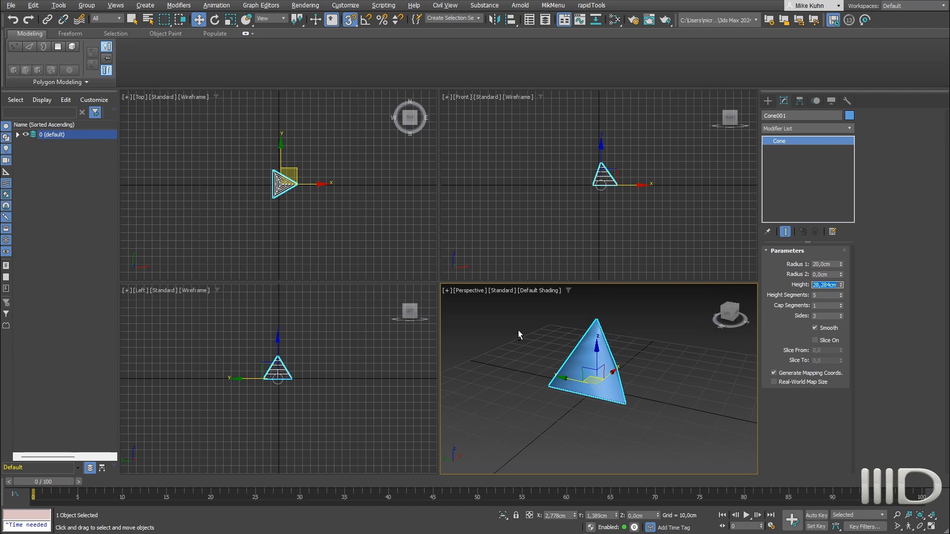
Draw a straight line snapped from the cone's front base corner to its apex and measure the line's length.
{"action": "mouse_move", "coordinate": [554, 344]}
{"action": "middle_mouse_down", "text": "alt"}
{"action": "mouse_move", "coordinate": [531, 355]}
{"action": "mouse_move", "coordinate": [550, 349]}
{"action": "middle_mouse_up", "text": "alt"}
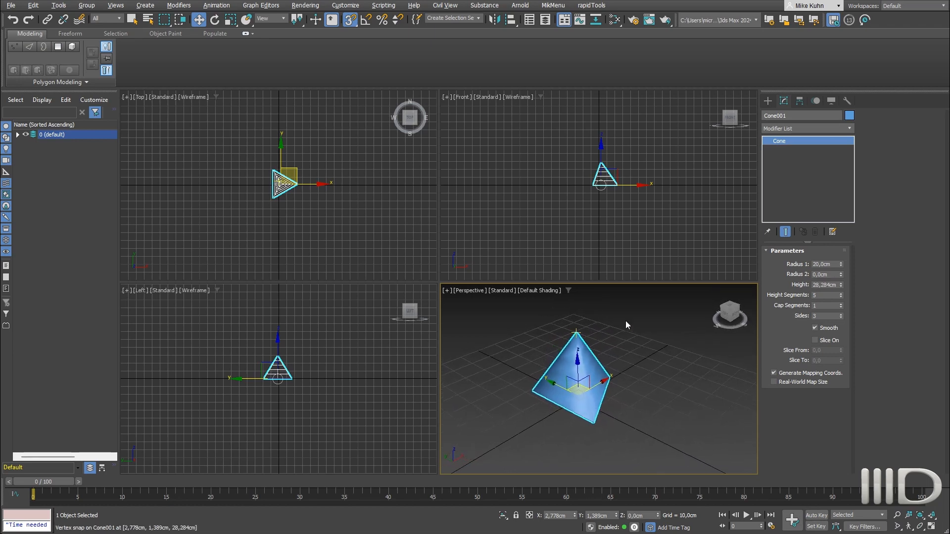
{"action": "left_click", "coordinate": [767, 101]}
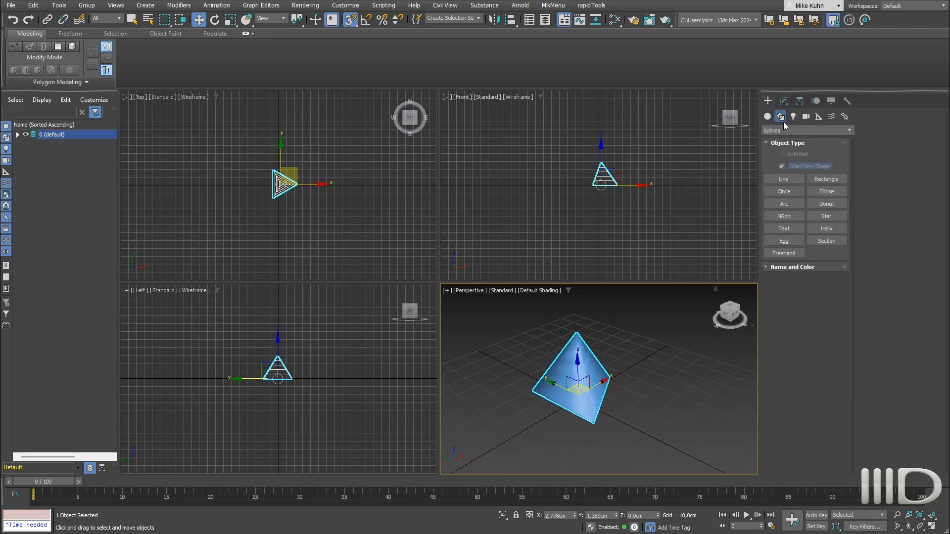
{"action": "left_click", "coordinate": [783, 178]}
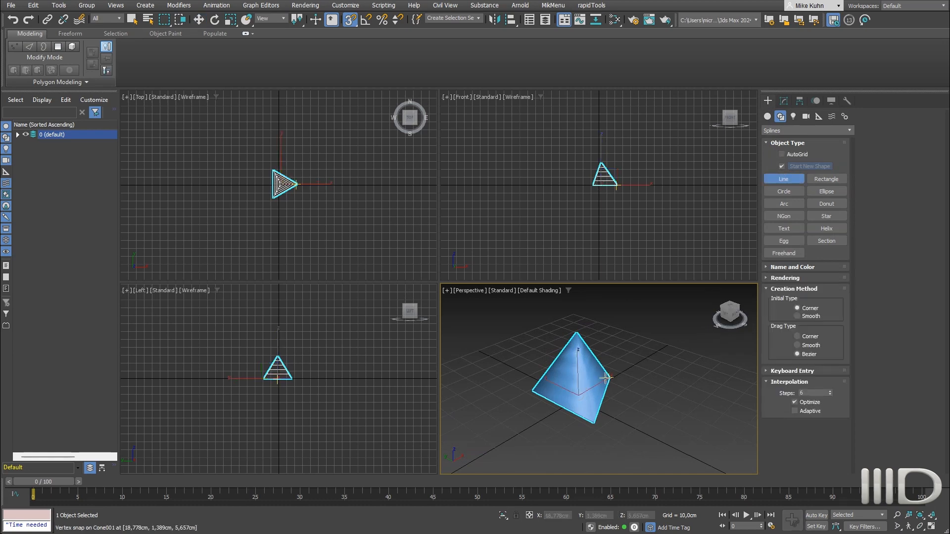
{"action": "left_click", "coordinate": [593, 423]}
{"action": "left_click", "coordinate": [577, 333]}
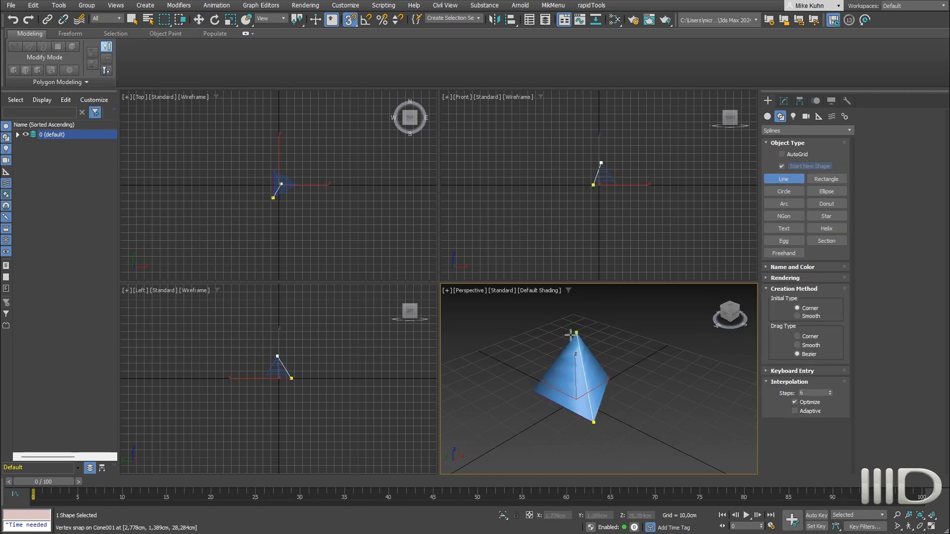
{"action": "right_click", "coordinate": [629, 310]}
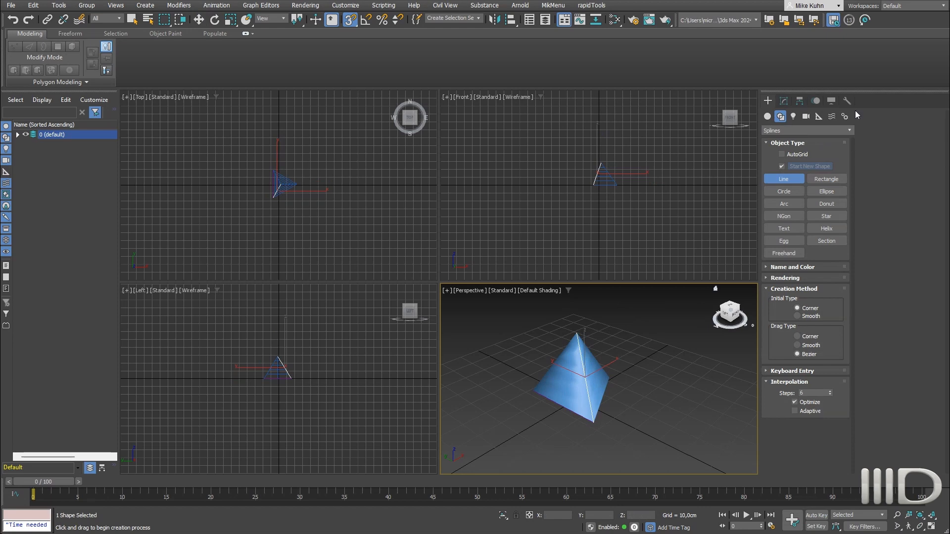
{"action": "left_click", "coordinate": [847, 101]}
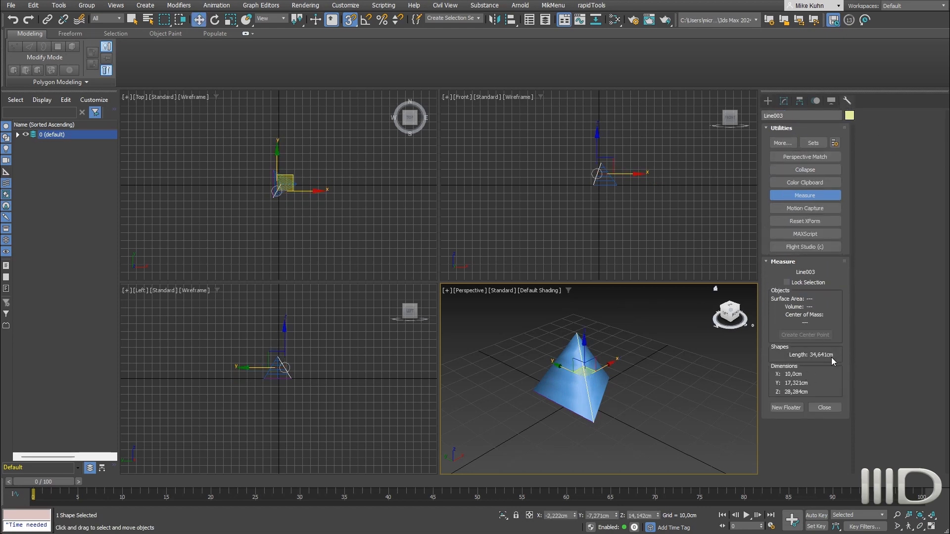
In a maximized perspective view, create a sphere centred on the cone's apex and reduce its radius to about 6.65 cm.
{"action": "middle_click_drag", "start_coordinate": [524, 368], "coordinate": [538, 369]}
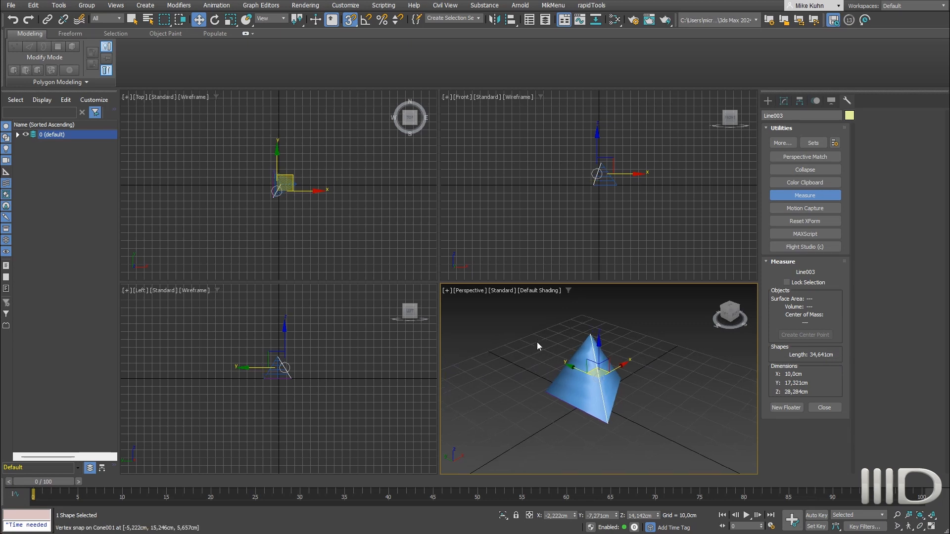
{"action": "key", "text": "alt+w"}
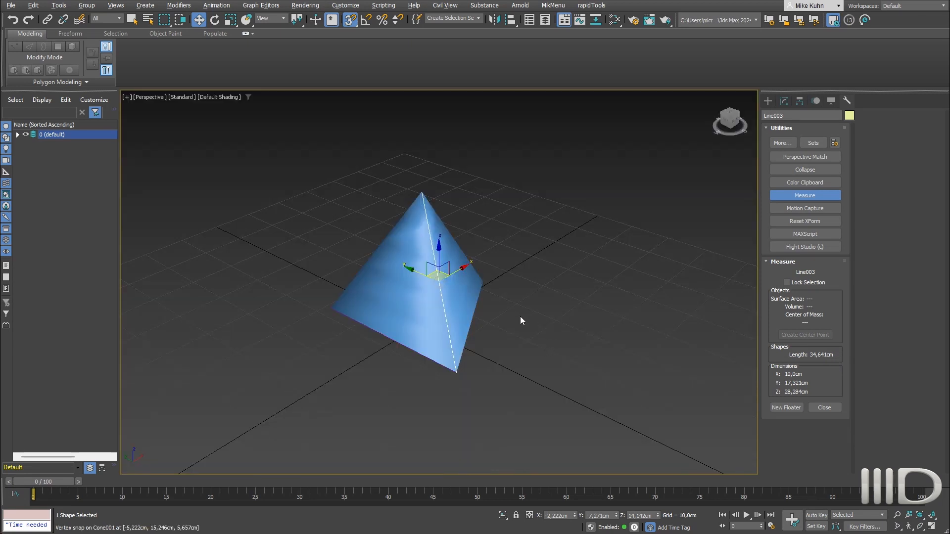
{"action": "middle_click_drag", "start_coordinate": [520, 320], "coordinate": [558, 335]}
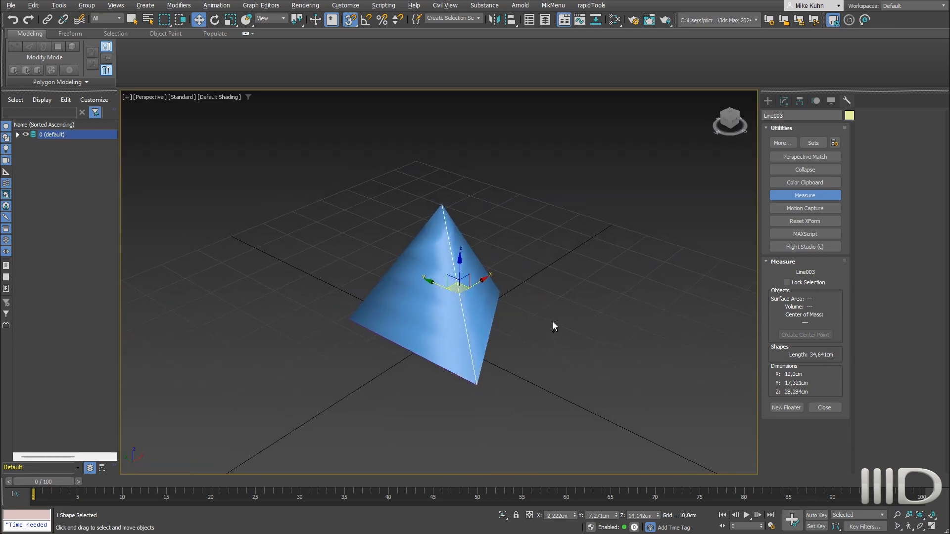
{"action": "right_click", "coordinate": [554, 318]}
{"action": "left_click", "coordinate": [568, 305]}
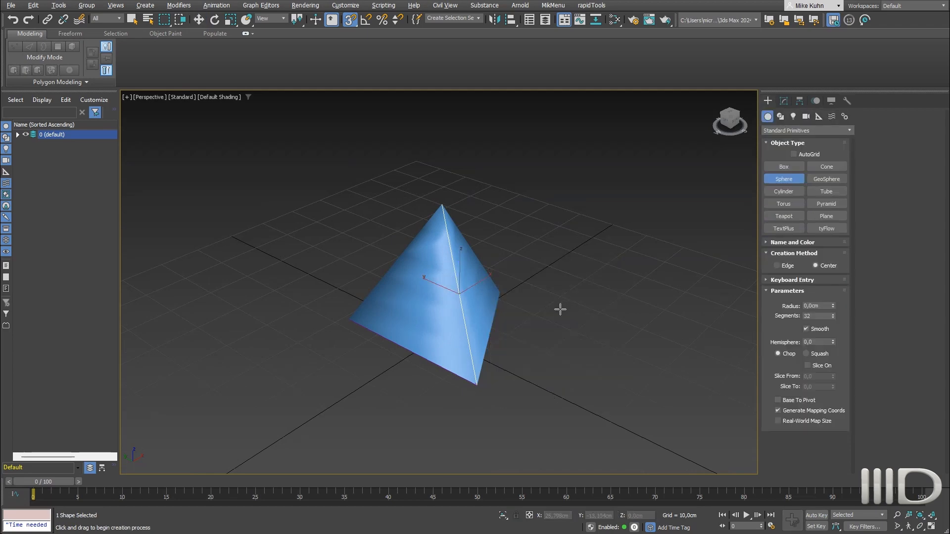
{"action": "left_click_drag", "start_coordinate": [443, 203], "coordinate": [489, 274]}
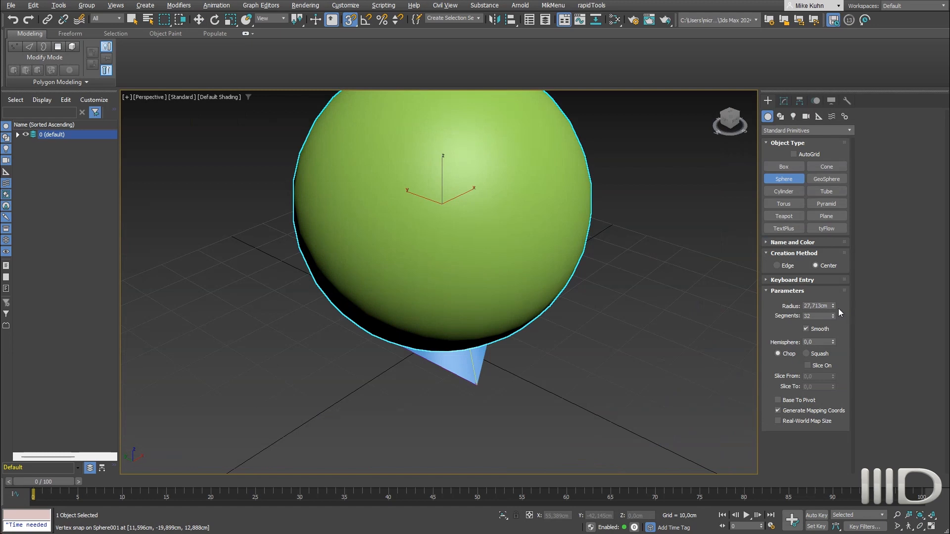
{"action": "left_click_drag", "start_coordinate": [833, 306], "coordinate": [828, 346]}
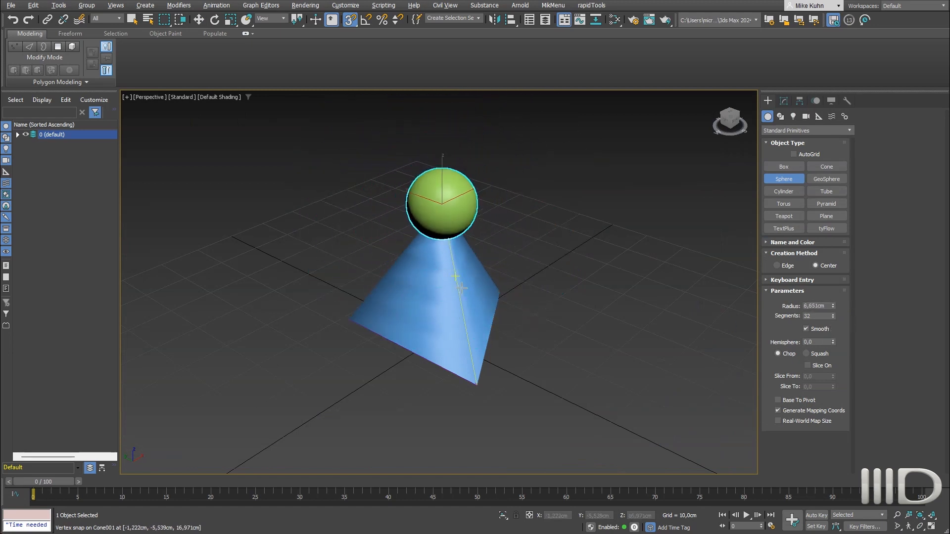
Create a similar-sized sphere centred on each of the cone's three base corners, with the last one about 6.93 cm in radius.
{"action": "left_click_drag", "start_coordinate": [501, 292], "coordinate": [498, 336]}
{"action": "left_click_drag", "start_coordinate": [477, 384], "coordinate": [500, 368]}
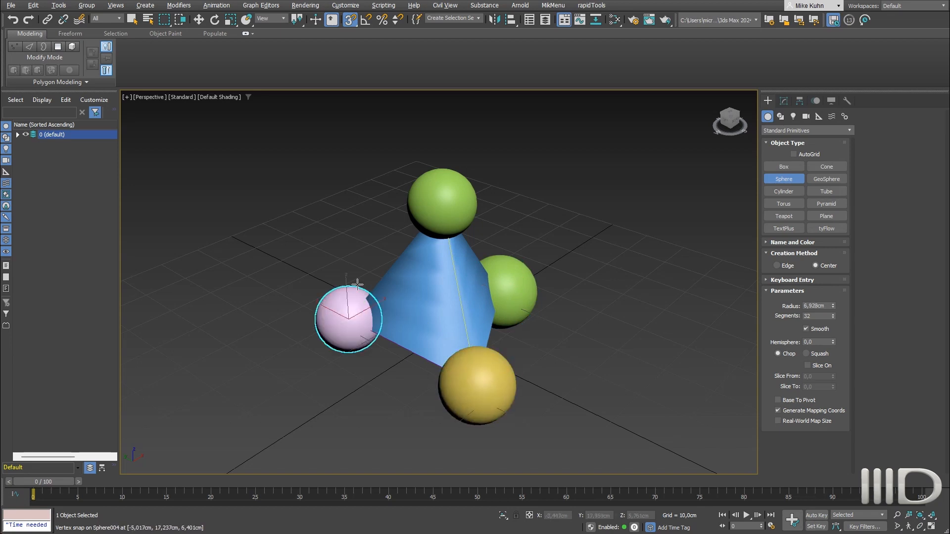
{"action": "key", "text": "w"}
Wire the apex sphere's Radius to the Radius of the green base-corner sphere with a two-way connection.
{"action": "left_click_drag", "start_coordinate": [416, 200], "coordinate": [416, 201]}
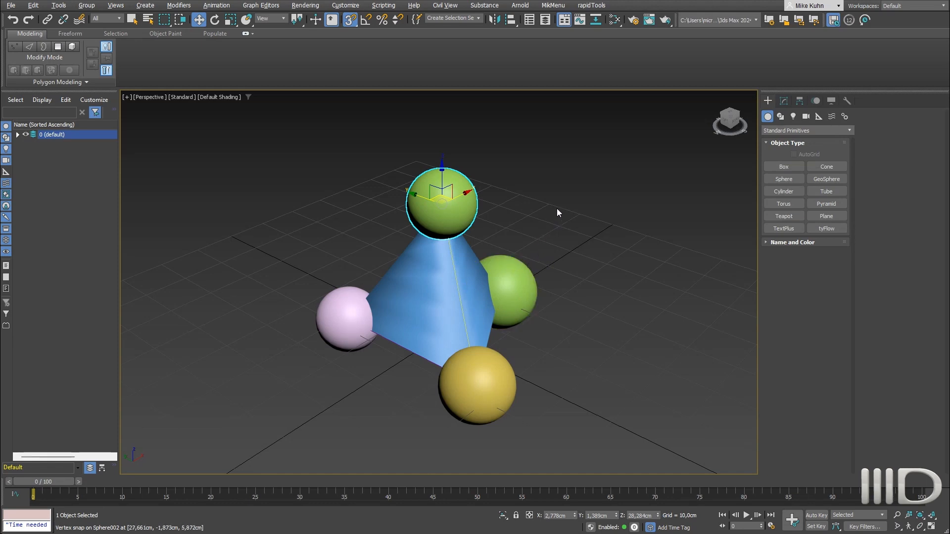
{"action": "right_click", "coordinate": [536, 188]}
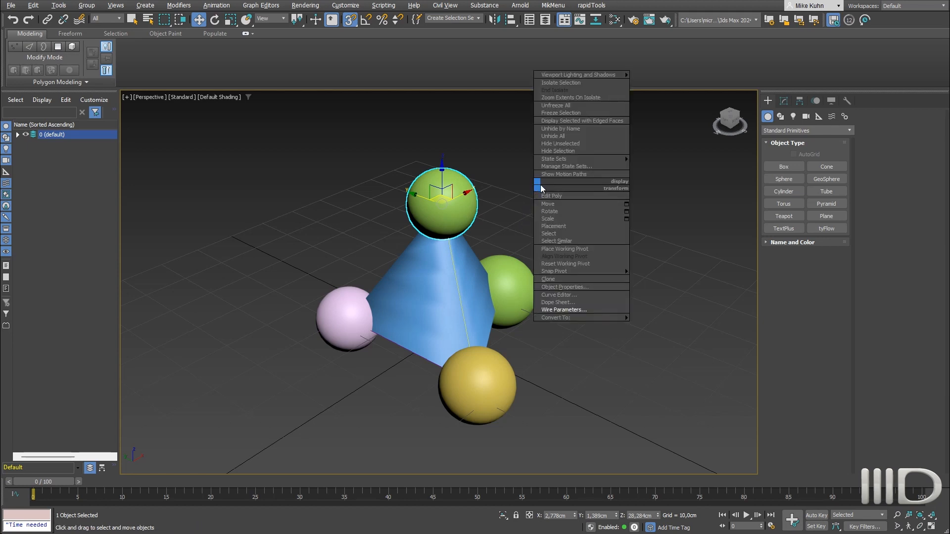
{"action": "left_click", "coordinate": [569, 310]}
{"action": "mouse_move", "coordinate": [458, 225]}
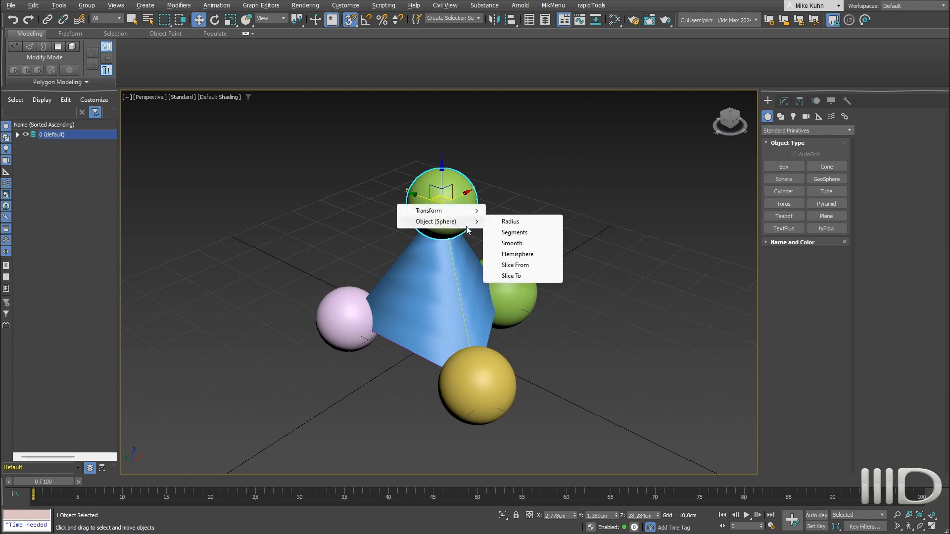
{"action": "left_click", "coordinate": [518, 226]}
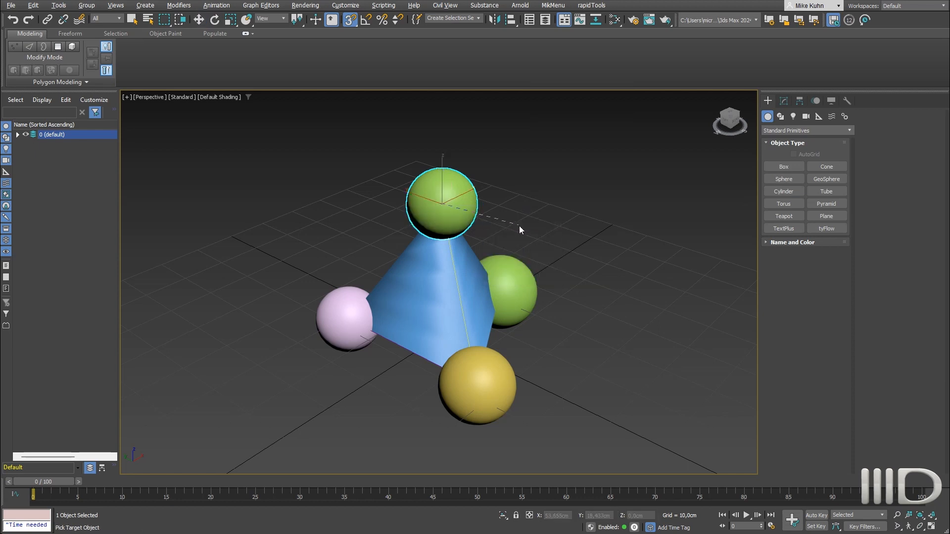
{"action": "left_click", "coordinate": [516, 278]}
{"action": "mouse_move", "coordinate": [525, 292]}
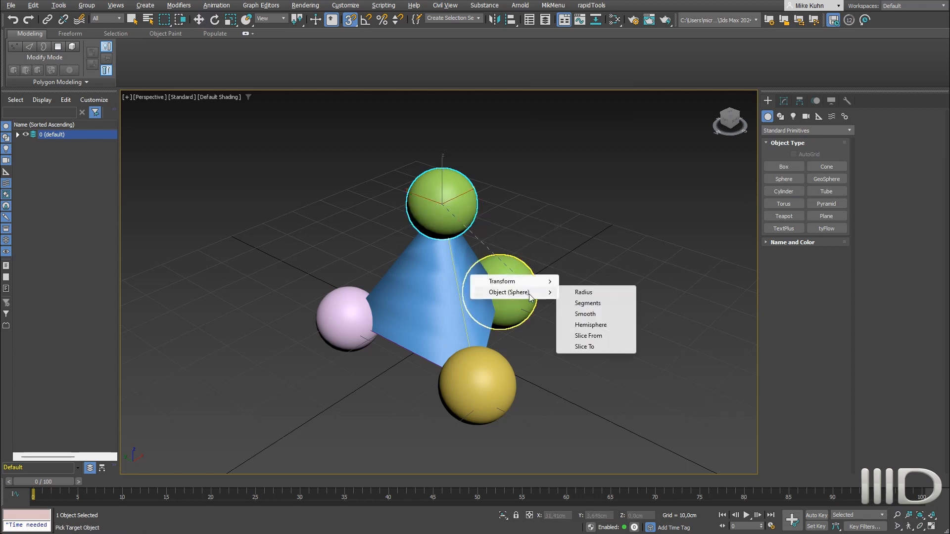
{"action": "left_click", "coordinate": [587, 292]}
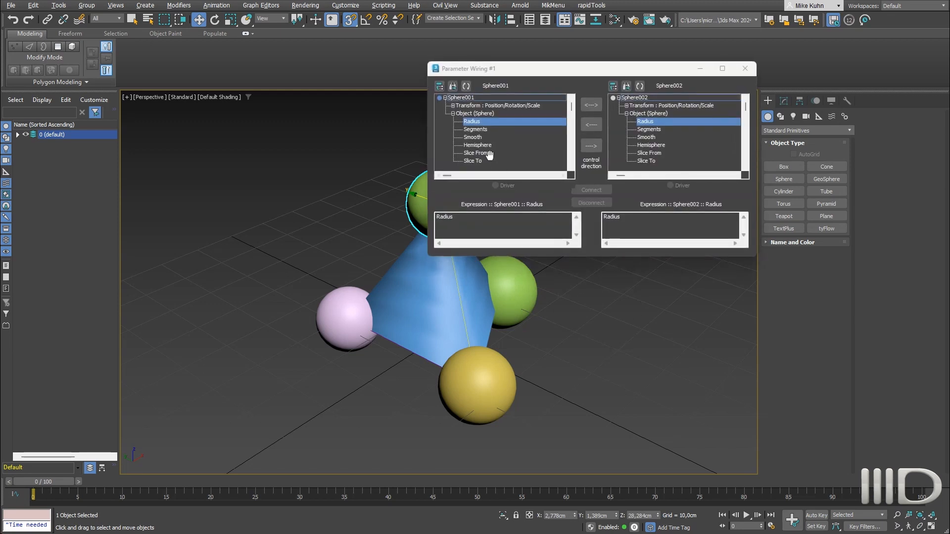
{"action": "left_click", "coordinate": [593, 107]}
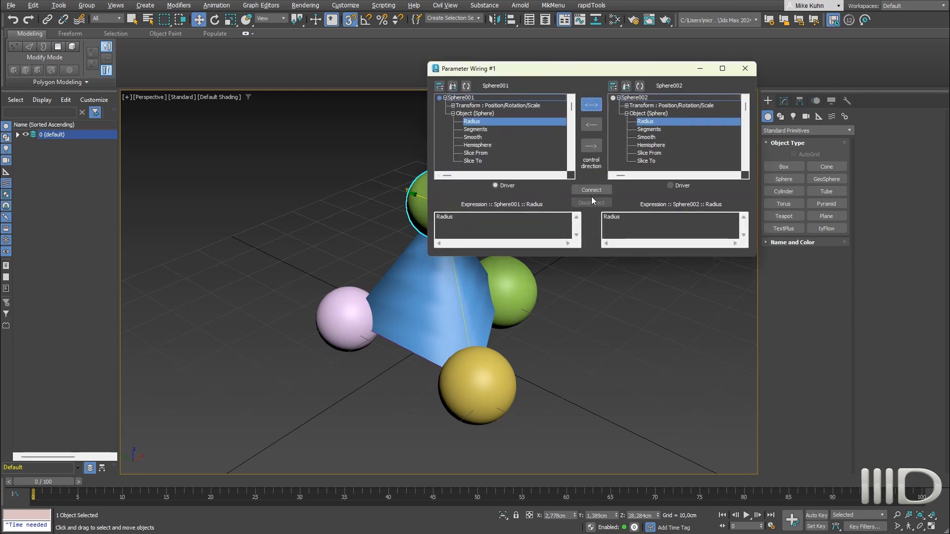
{"action": "left_click", "coordinate": [591, 191]}
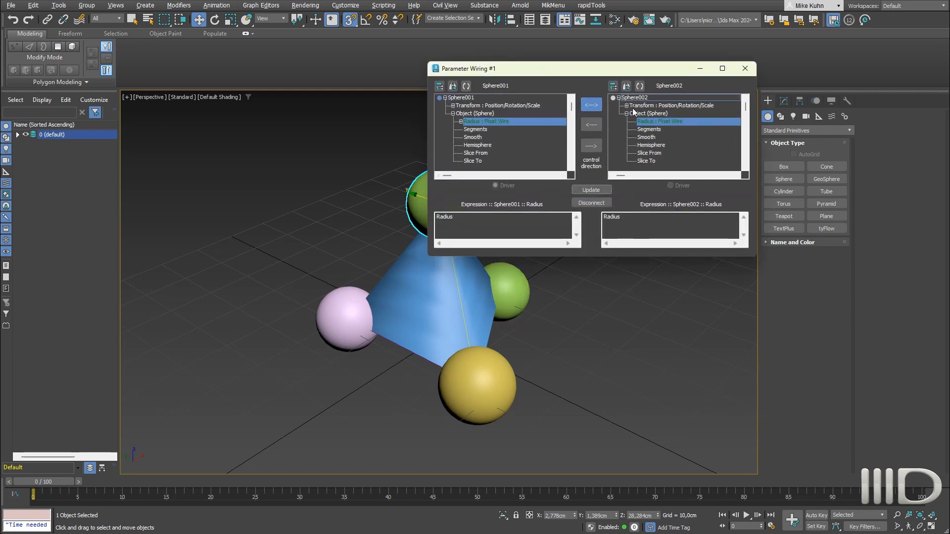
Wire the Segments parameters of the apex sphere and the green base-corner sphere together in both directions.
{"action": "left_click", "coordinate": [476, 129]}
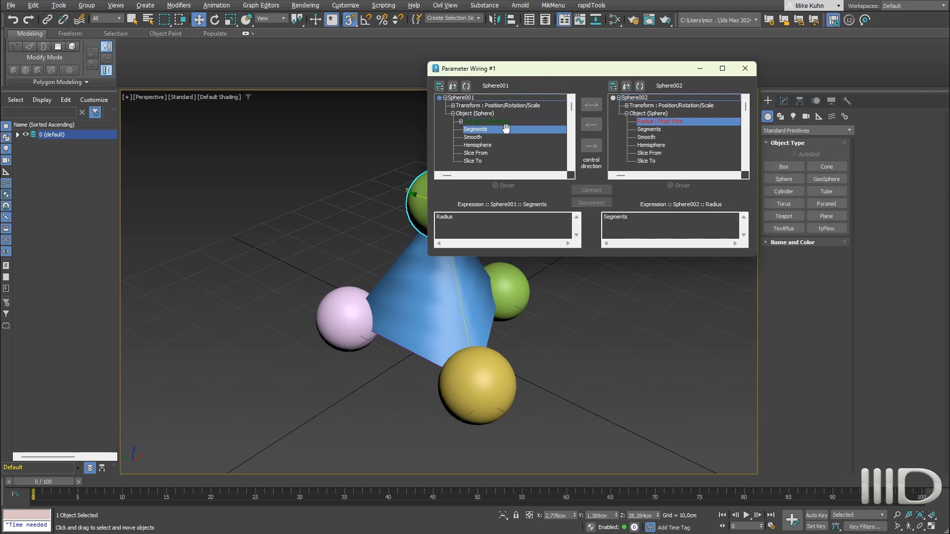
{"action": "left_click", "coordinate": [647, 130]}
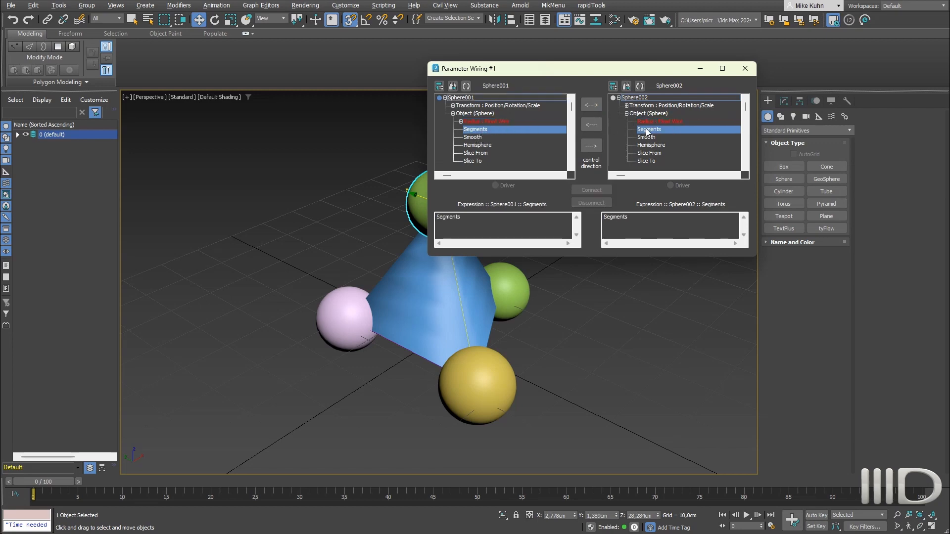
{"action": "left_click", "coordinate": [592, 104]}
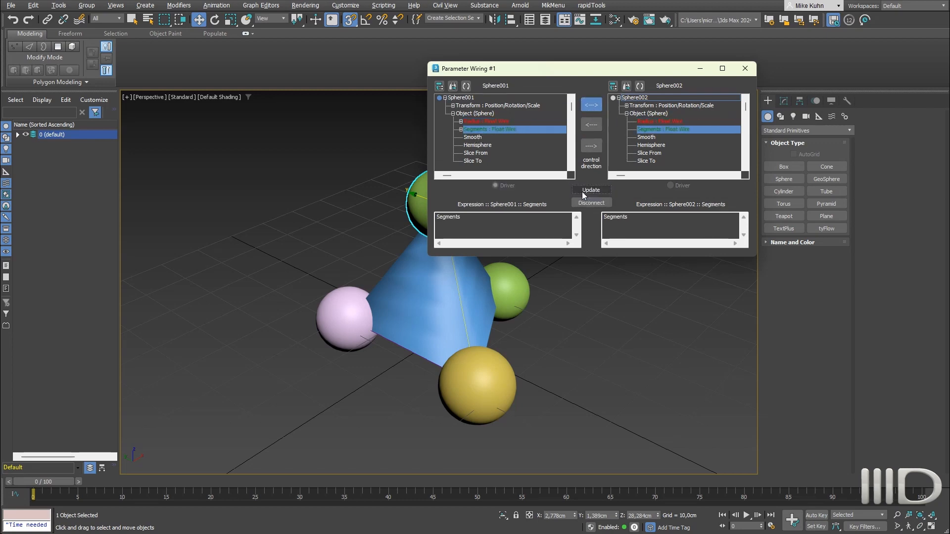
{"action": "left_click", "coordinate": [588, 192]}
Wire the apex sphere's Radius to the pink base-corner sphere's Radius with a two-way connection.
{"action": "right_click", "coordinate": [267, 183]}
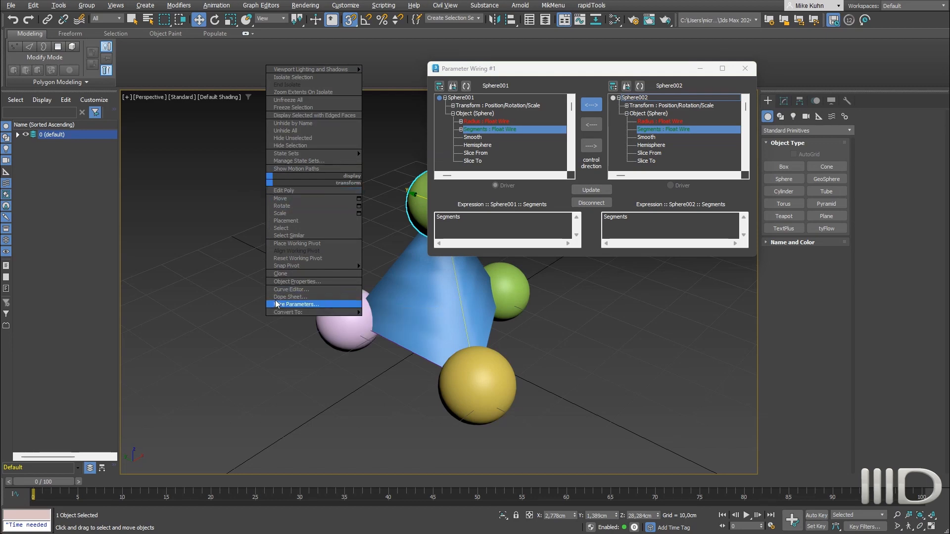
{"action": "left_click", "coordinate": [270, 184]}
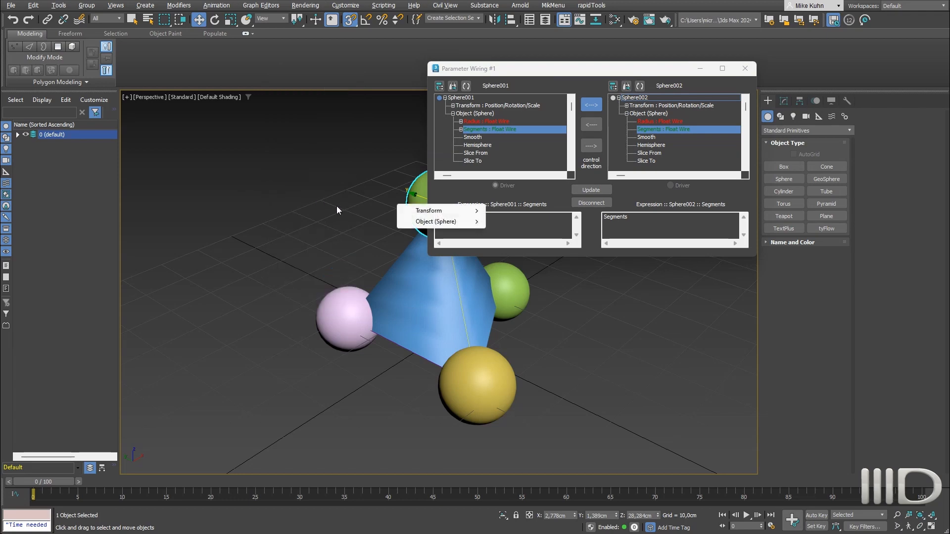
{"action": "mouse_move", "coordinate": [474, 221]}
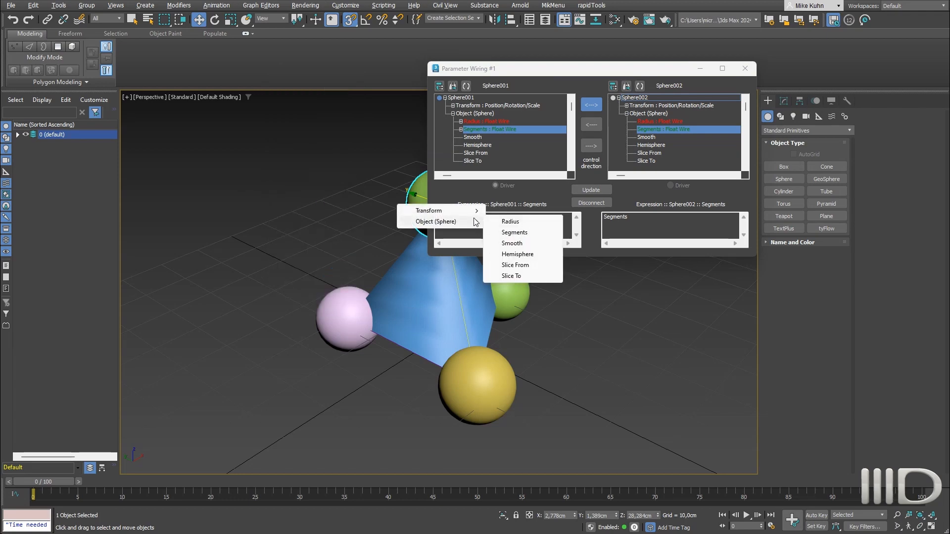
{"action": "left_click", "coordinate": [513, 224]}
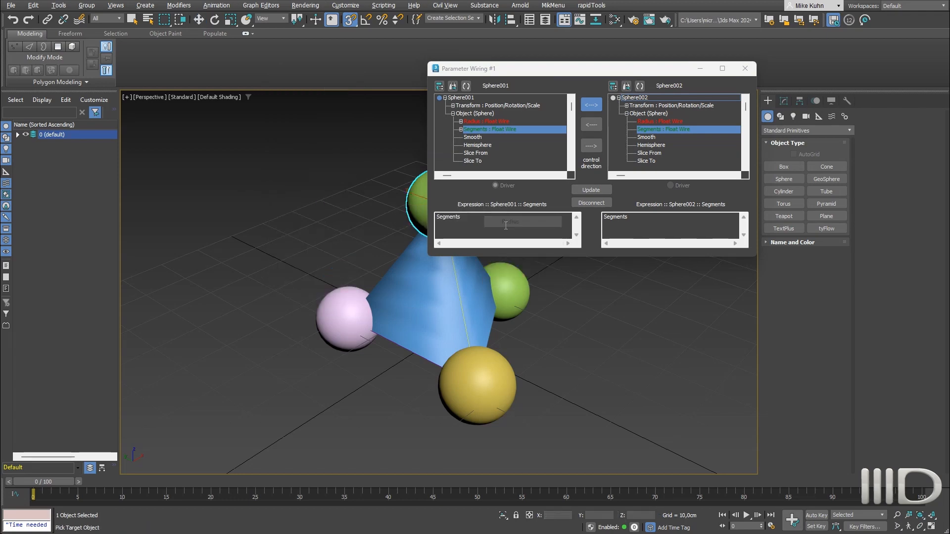
{"action": "left_click", "coordinate": [349, 296]}
{"action": "mouse_move", "coordinate": [361, 315]}
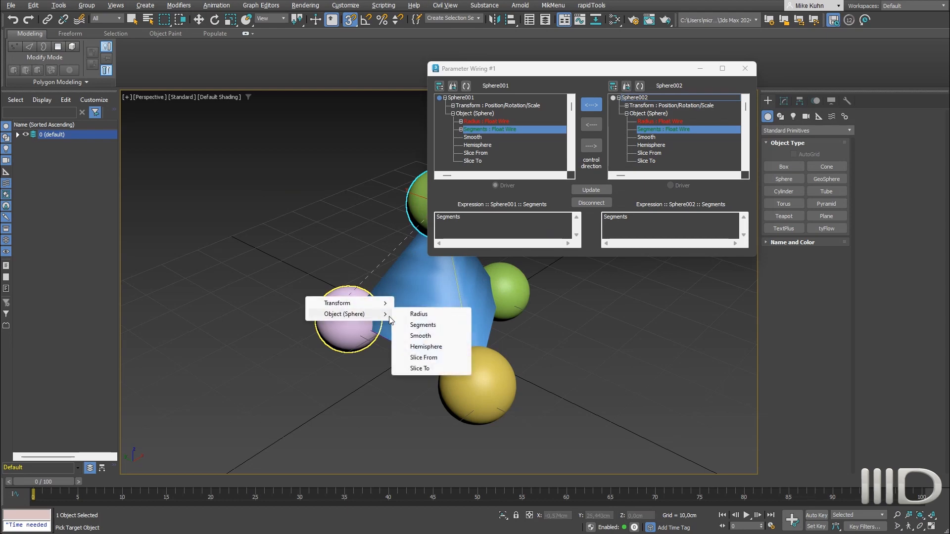
{"action": "left_click", "coordinate": [430, 315]}
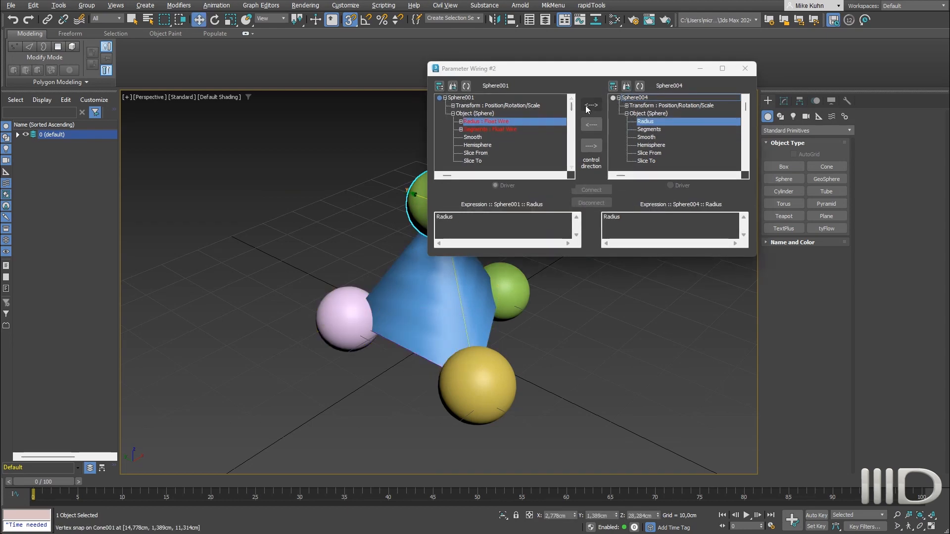
{"action": "left_click", "coordinate": [584, 192]}
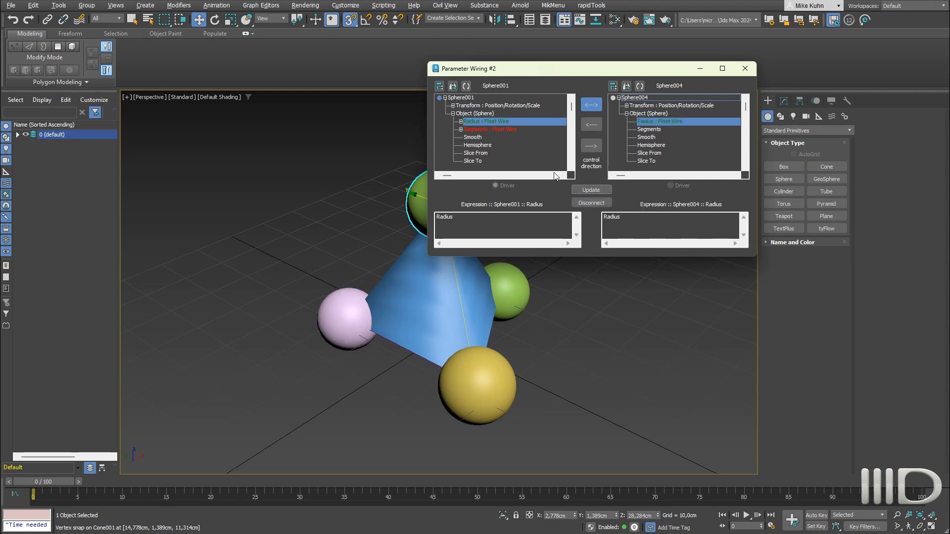
Connect the Segments parameters of the apex sphere and the pink base-corner sphere with a two-way wire.
{"action": "left_click", "coordinate": [499, 129]}
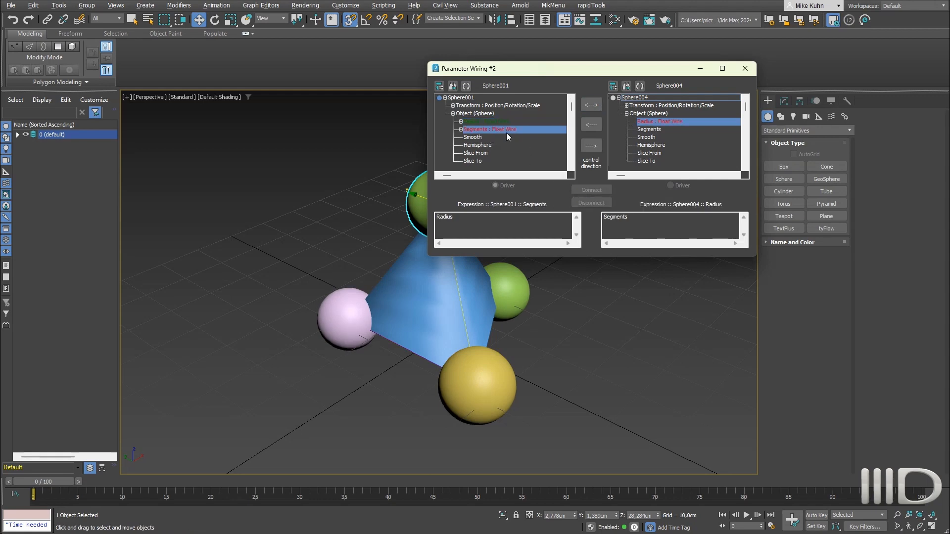
{"action": "left_click", "coordinate": [649, 129]}
{"action": "left_click", "coordinate": [591, 105]}
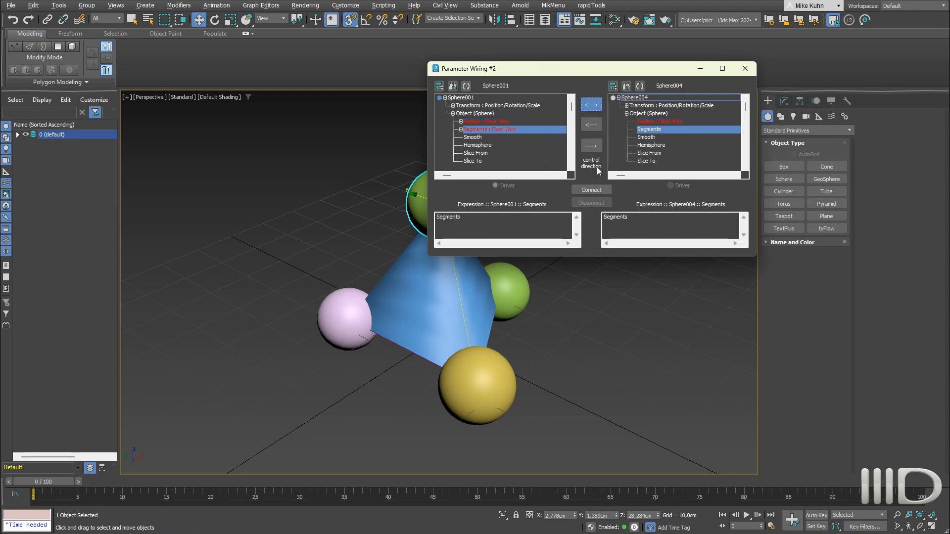
{"action": "left_click", "coordinate": [589, 190]}
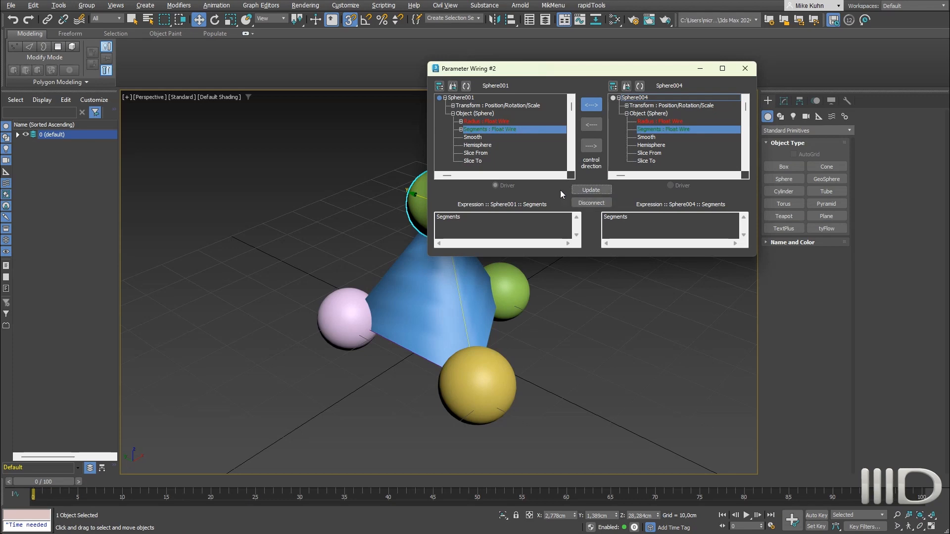
Wire the apex sphere's Radius to the yellow base-corner sphere's Radius with a two-way connection.
{"action": "right_click", "coordinate": [292, 183]}
{"action": "left_click", "coordinate": [291, 184]}
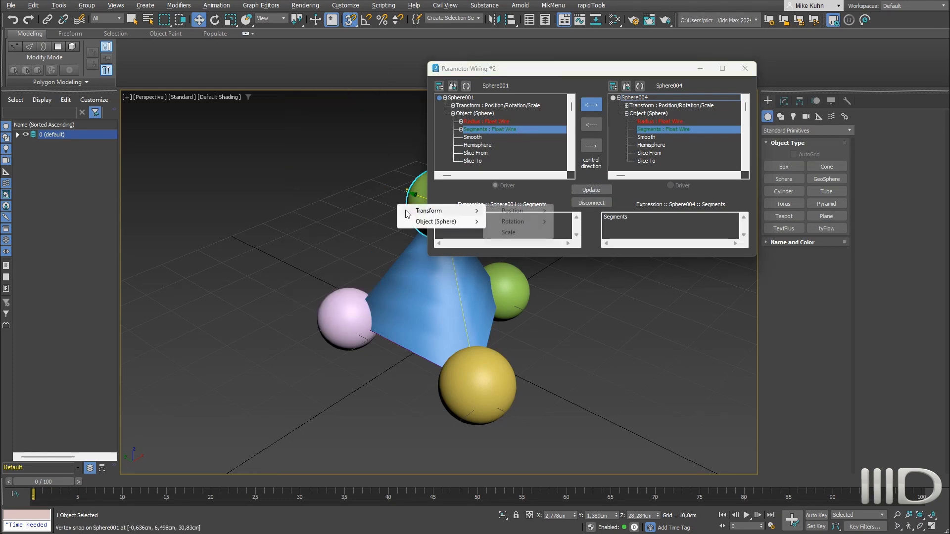
{"action": "mouse_move", "coordinate": [434, 221]}
{"action": "left_click", "coordinate": [510, 221]}
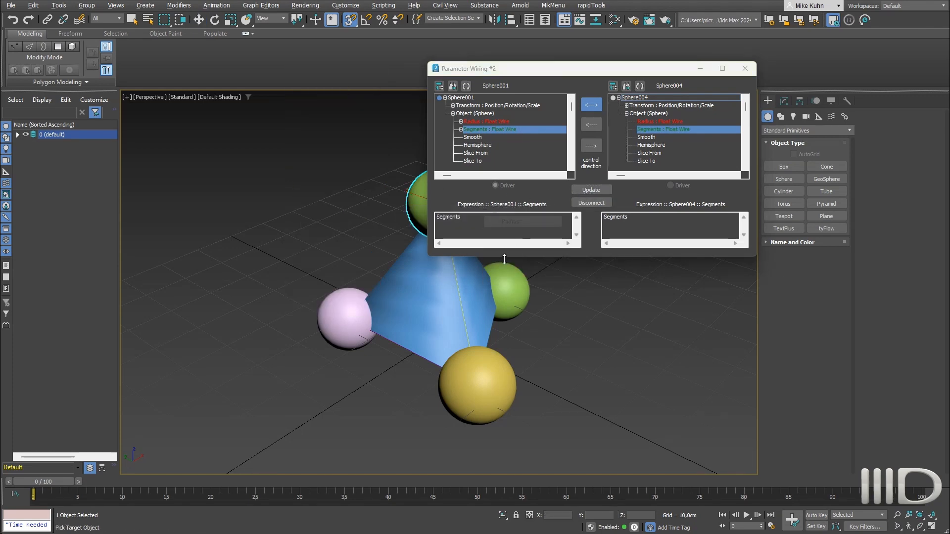
{"action": "left_click", "coordinate": [495, 382]}
{"action": "mouse_move", "coordinate": [495, 401]}
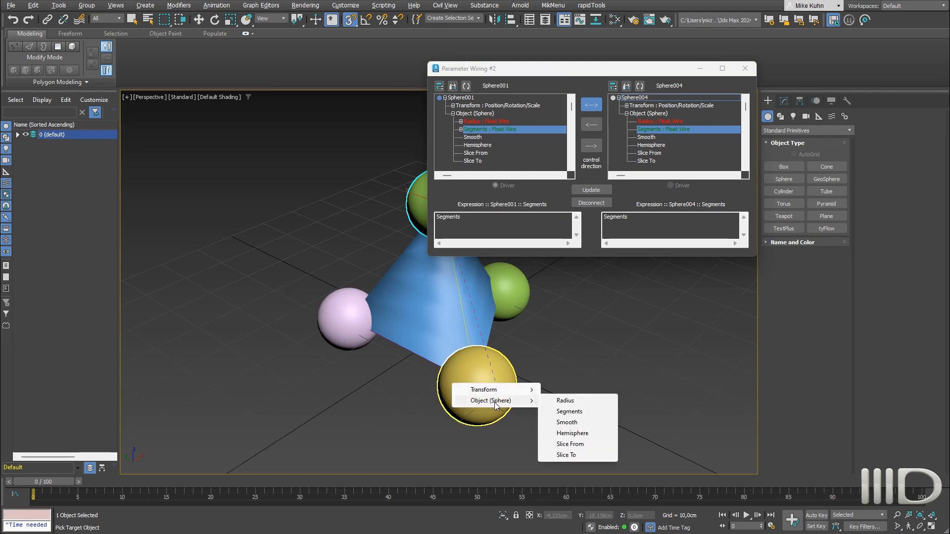
{"action": "left_click", "coordinate": [574, 400]}
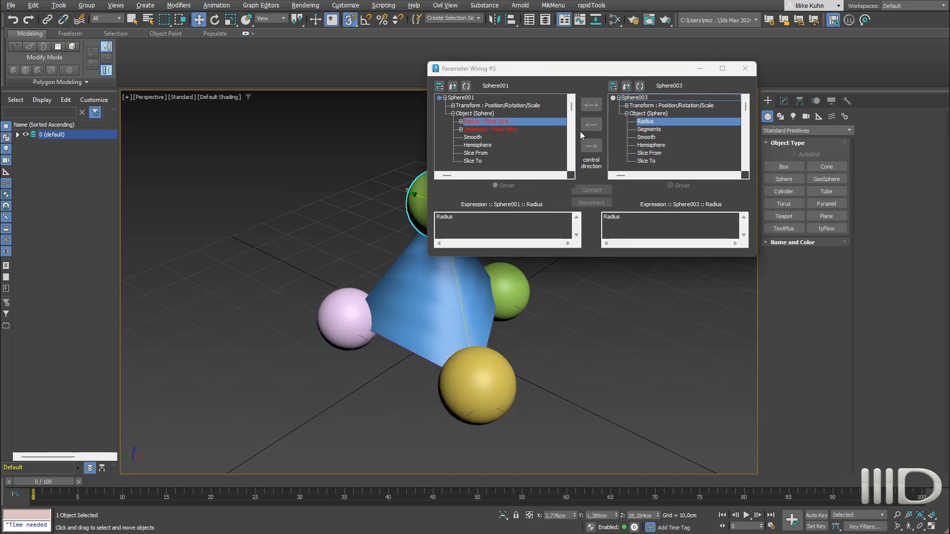
{"action": "left_click", "coordinate": [591, 105]}
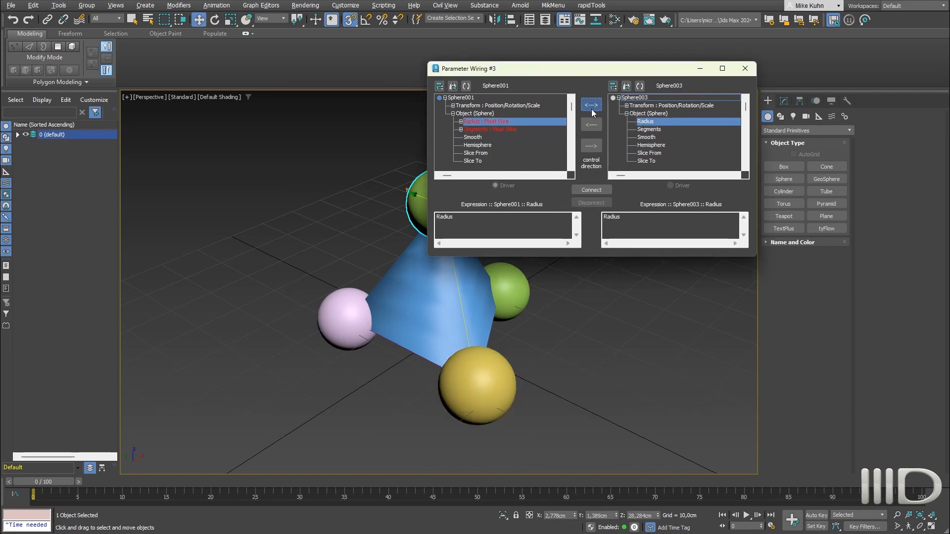
{"action": "left_click", "coordinate": [594, 190]}
Connect the Segments parameters of the apex and yellow base-corner spheres in both directions and close the parameter wiring windows.
{"action": "left_click", "coordinate": [505, 129]}
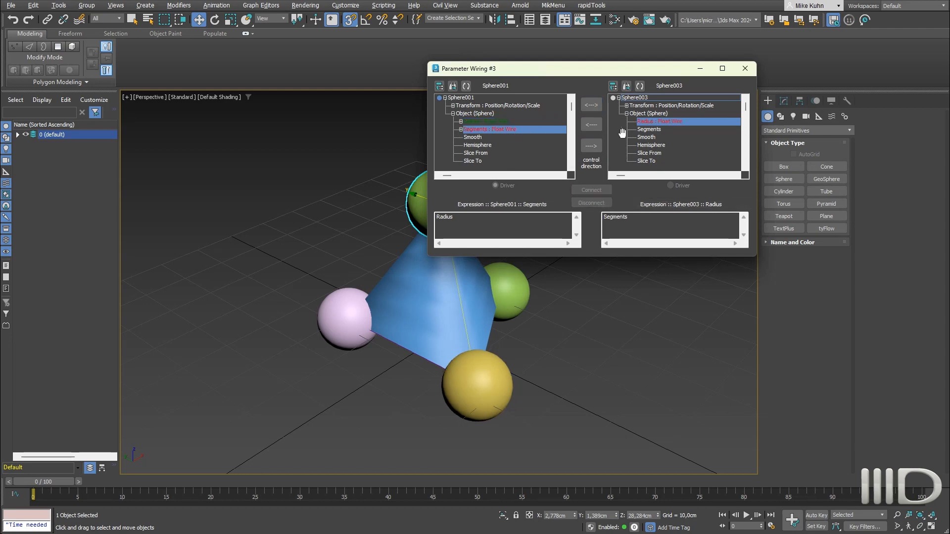
{"action": "left_click", "coordinate": [648, 130]}
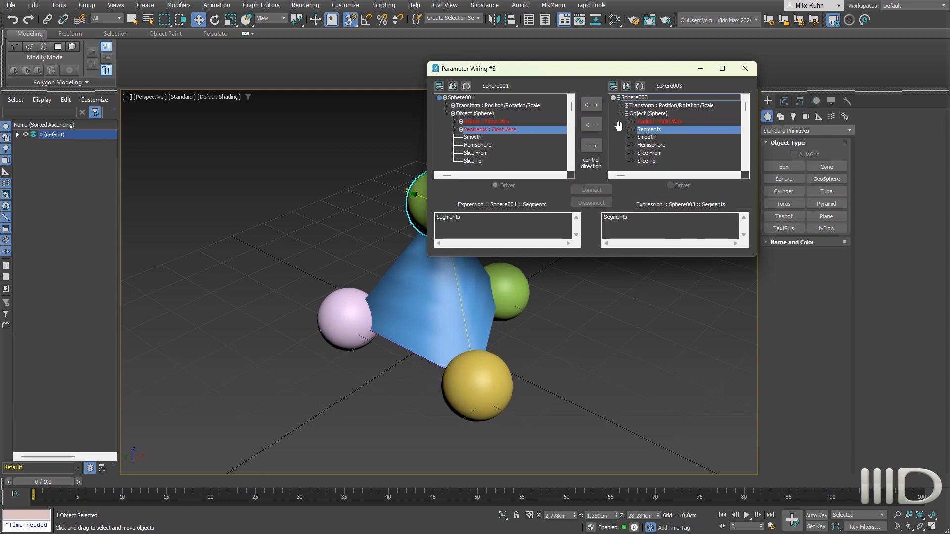
{"action": "left_click", "coordinate": [590, 106]}
{"action": "left_click", "coordinate": [591, 190]}
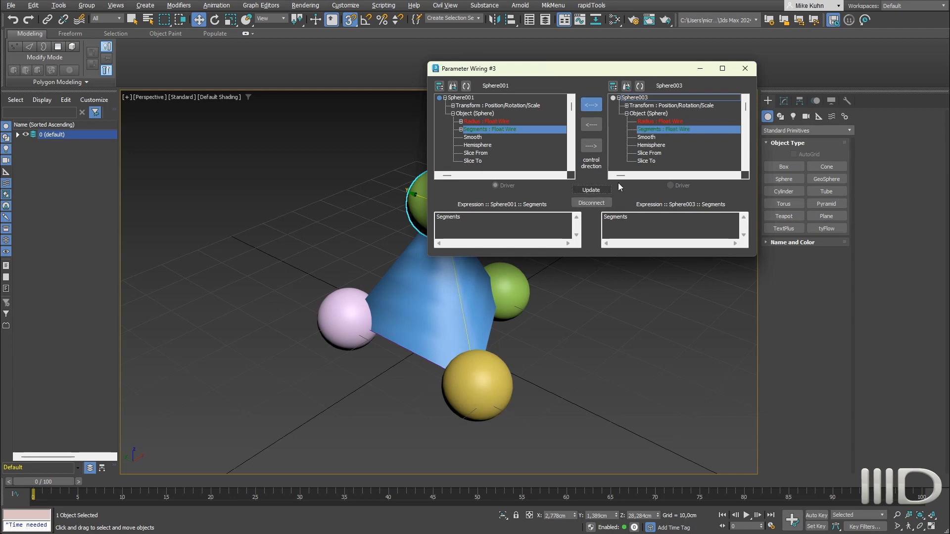
{"action": "left_click", "coordinate": [745, 71]}
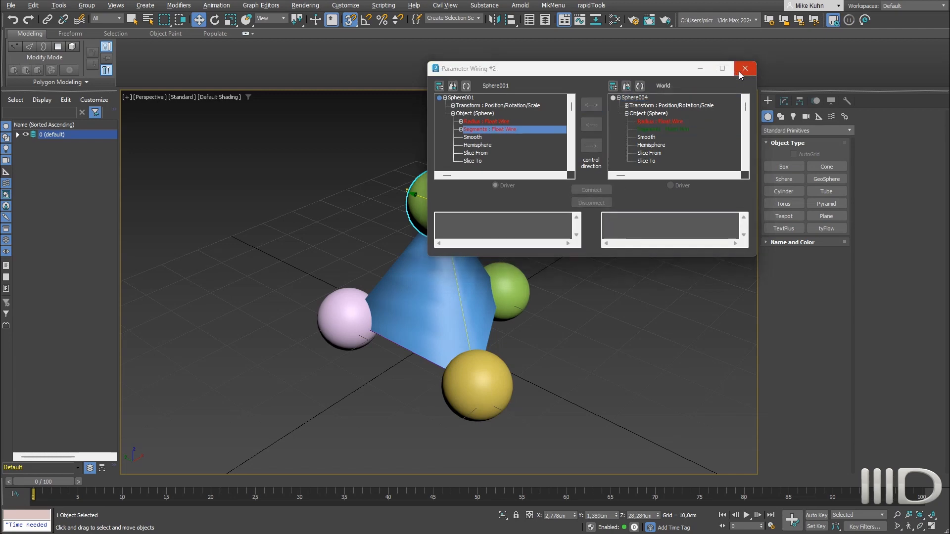
{"action": "left_click", "coordinate": [743, 70]}
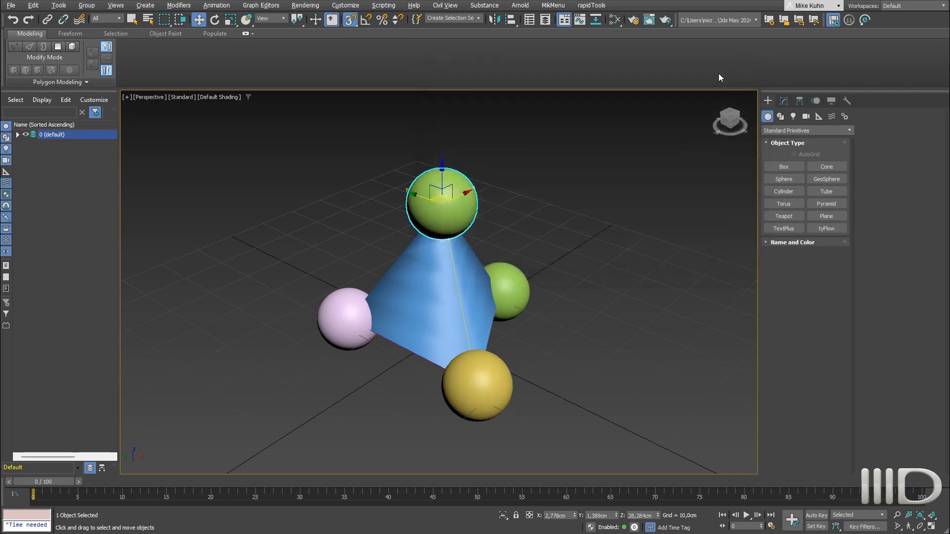
Increase the apex sphere's Radius to about 14.03 cm and Segments to 63, with edged faces displayed.
{"action": "left_click", "coordinate": [784, 100]}
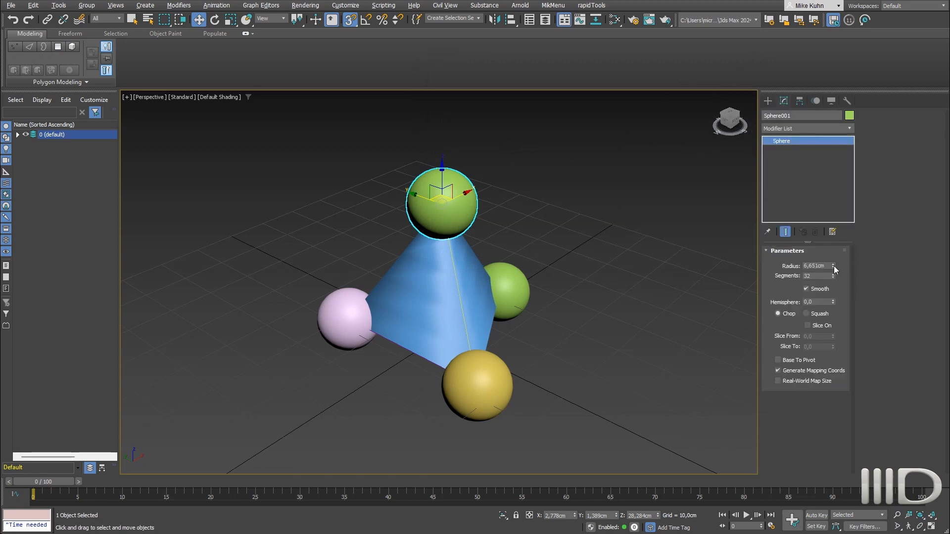
{"action": "left_click_drag", "start_coordinate": [833, 266], "coordinate": [836, 213]}
{"action": "key", "text": "F4"}
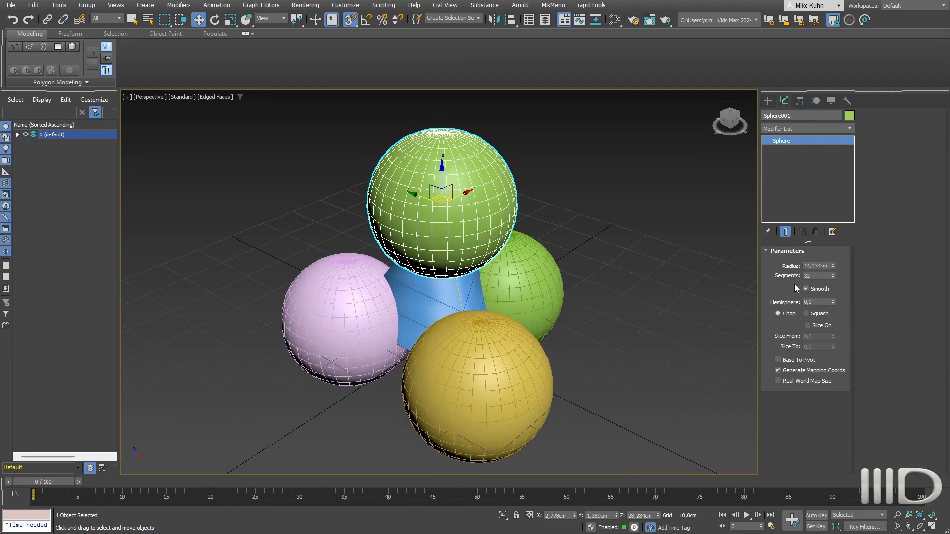
{"action": "mouse_move", "coordinate": [833, 276]}
{"action": "left_mouse_down"}
{"action": "mouse_move", "coordinate": [833, 250]}
{"action": "mouse_move", "coordinate": [833, 278]}
{"action": "mouse_move", "coordinate": [822, 262]}
{"action": "left_mouse_up"}
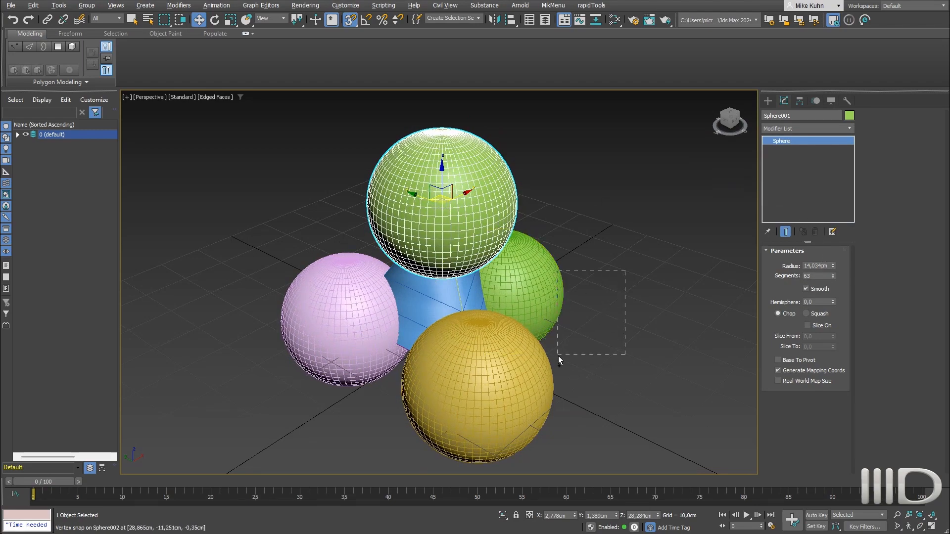
Enlarge the wired spheres to a Radius of about 38.03 cm through the apex sphere and display them in wireframe.
{"action": "left_click_drag", "start_coordinate": [558, 356], "coordinate": [546, 357], "text": "ctrl"}
{"action": "left_click", "coordinate": [295, 324], "text": "ctrl"}
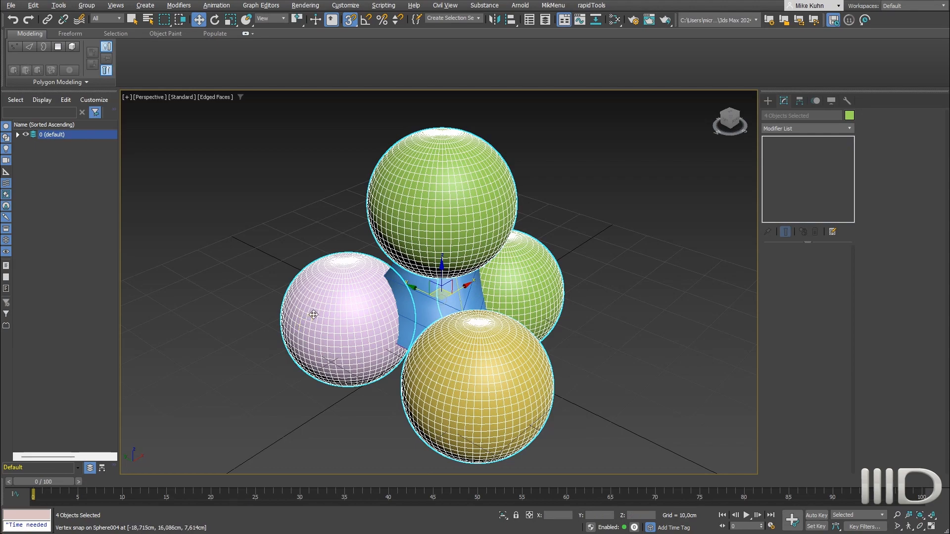
{"action": "middle_click_drag", "start_coordinate": [314, 314], "coordinate": [510, 253], "text": "alt"}
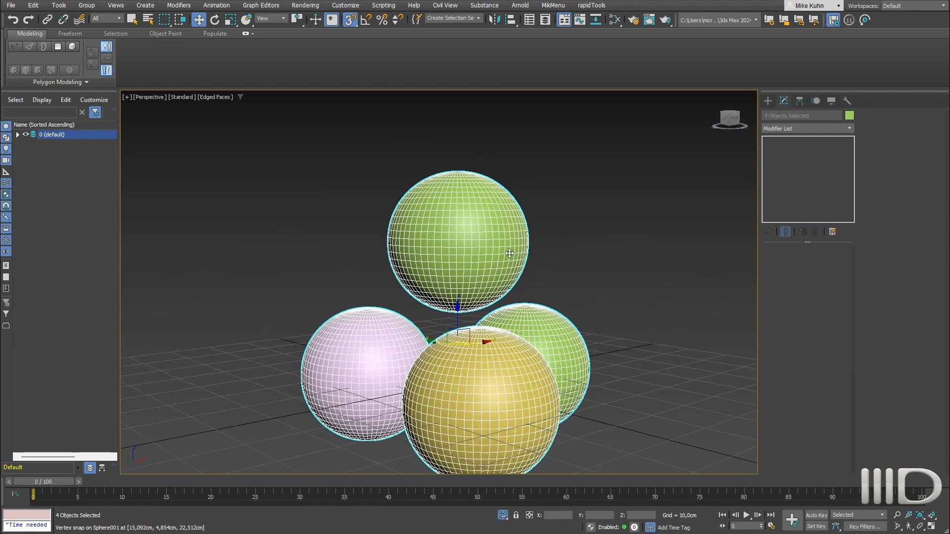
{"action": "left_click_drag", "start_coordinate": [570, 203], "coordinate": [507, 229]}
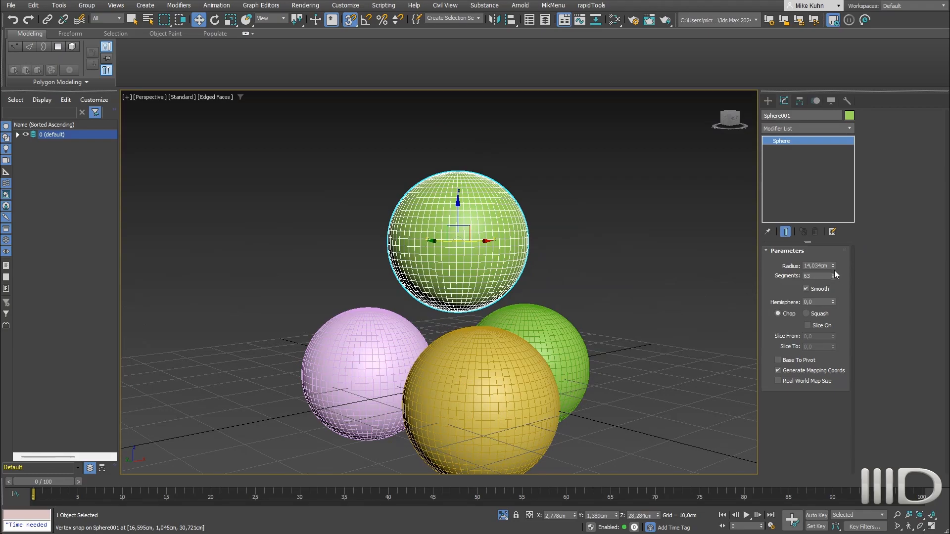
{"action": "left_click_drag", "start_coordinate": [833, 266], "coordinate": [820, 182]}
{"action": "key", "text": "F3"}
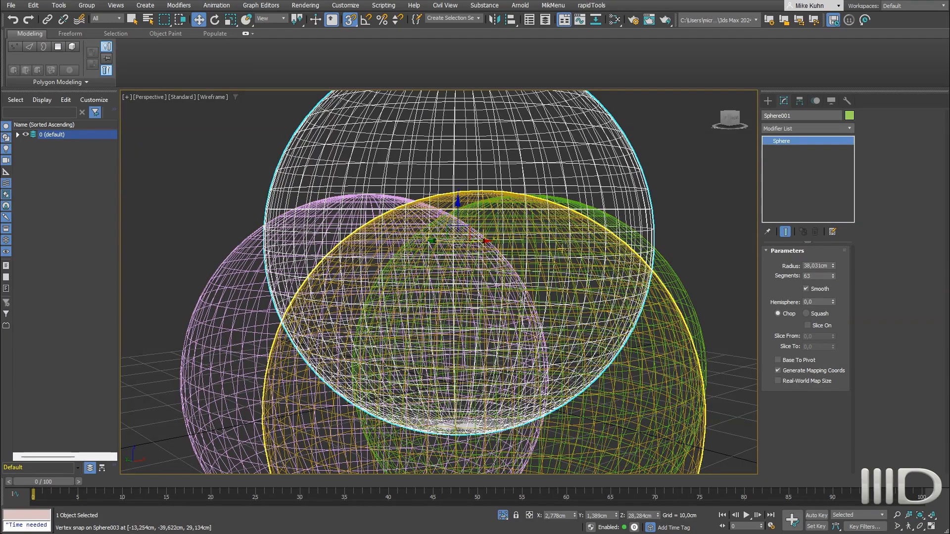
{"action": "scroll", "coordinate": [574, 242], "scroll_direction": "down", "scroll_amount": 4}
{"action": "scroll", "coordinate": [574, 245], "scroll_direction": "down", "scroll_amount": 1}
{"action": "middle_click_drag", "start_coordinate": [571, 245], "coordinate": [581, 277], "text": "alt"}
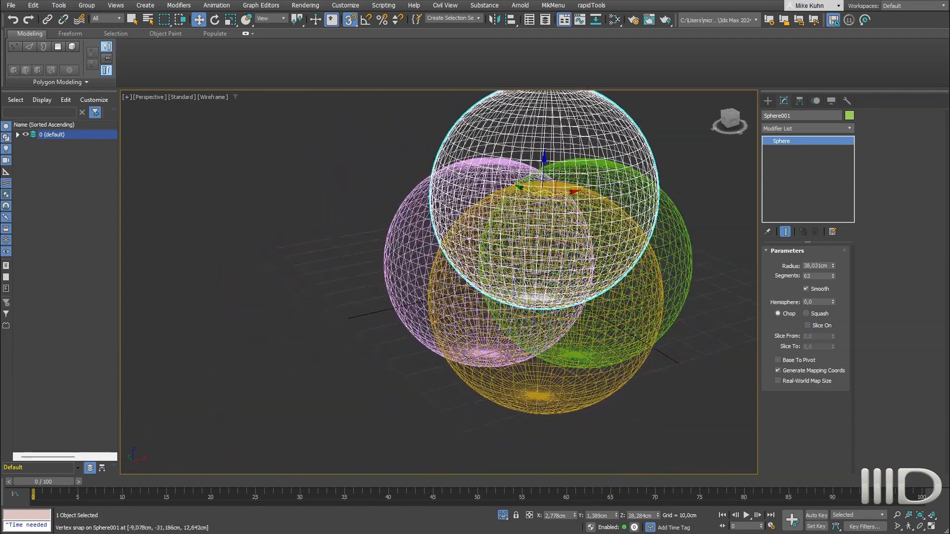
Add a Boolean modifier to the apex sphere.
{"action": "left_click", "coordinate": [813, 127]}
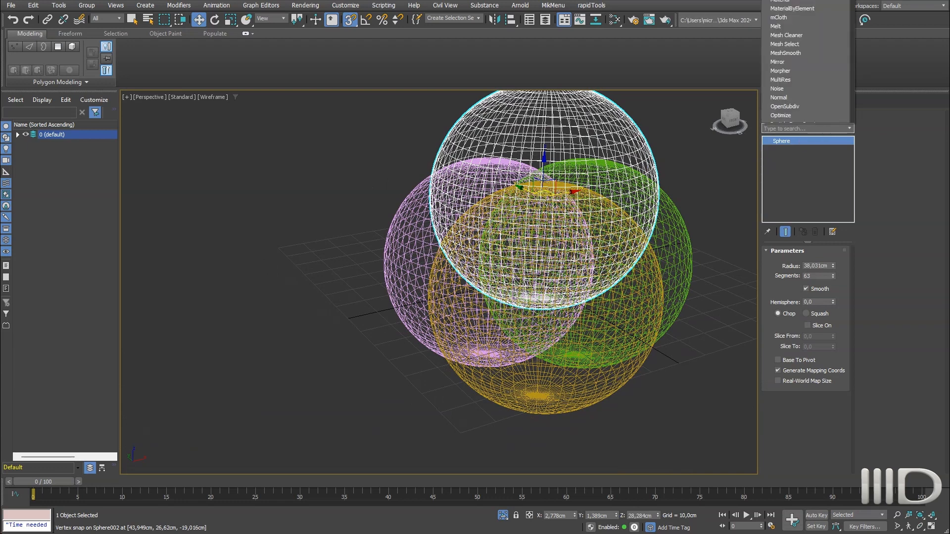
{"action": "type", "text": "boo"}
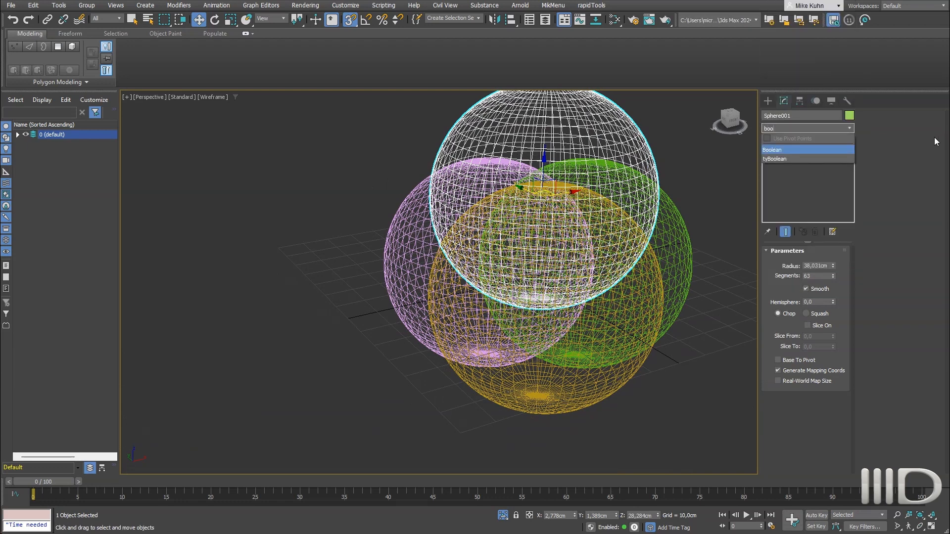
{"action": "key", "text": "Return"}
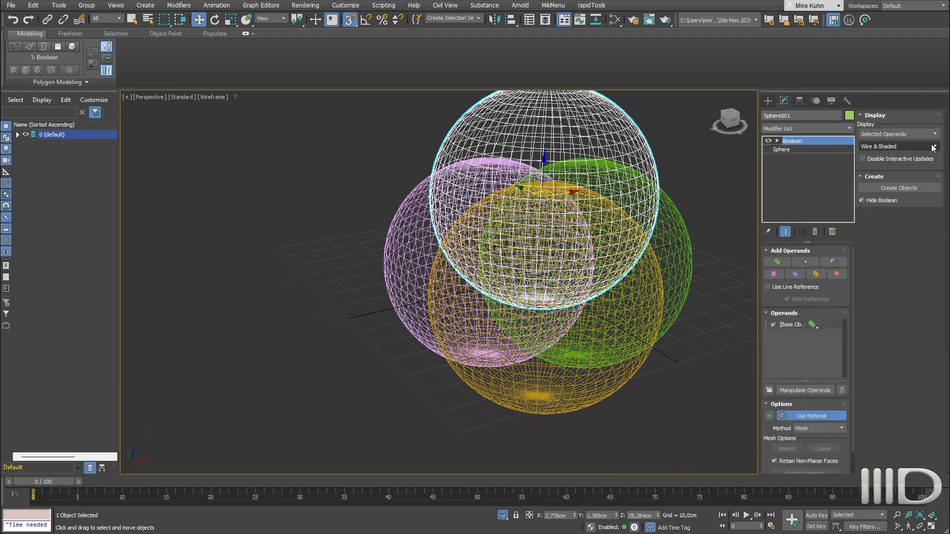
Intersect the apex sphere with the green, yellow and pink base-corner spheres, then restore the shaded display.
{"action": "left_click", "coordinate": [803, 262]}
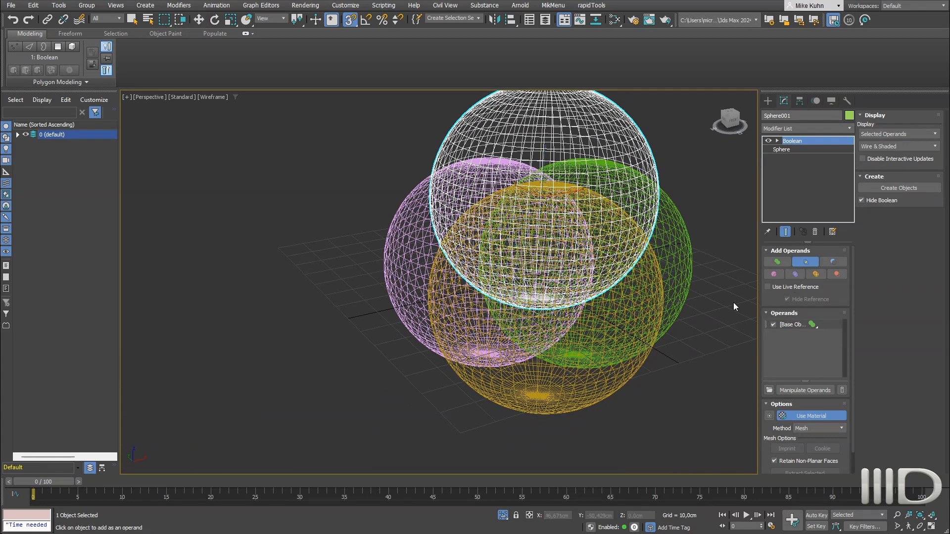
{"action": "left_click", "coordinate": [675, 266]}
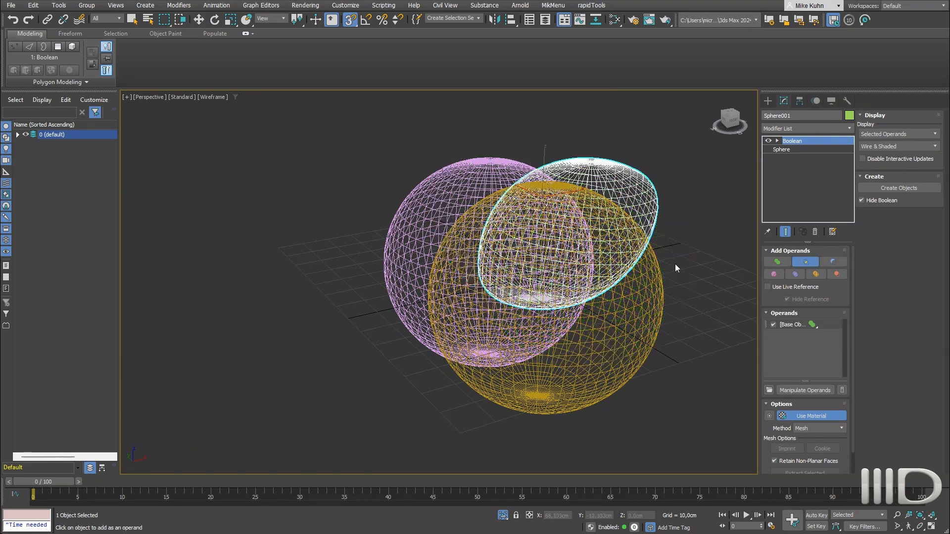
{"action": "left_click", "coordinate": [635, 338]}
{"action": "left_click", "coordinate": [426, 332]}
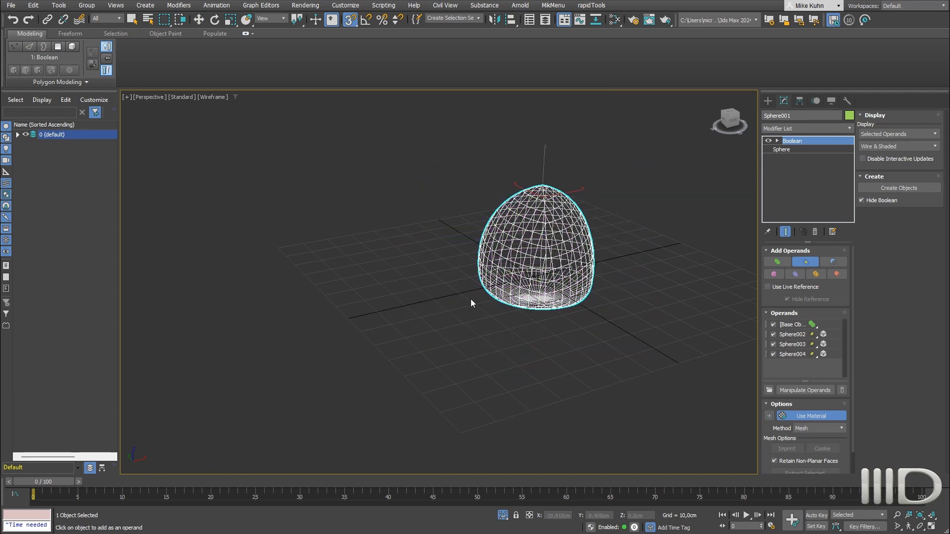
{"action": "key", "text": "F3"}
{"action": "middle_click_drag", "start_coordinate": [508, 264], "coordinate": [549, 270], "text": "alt"}
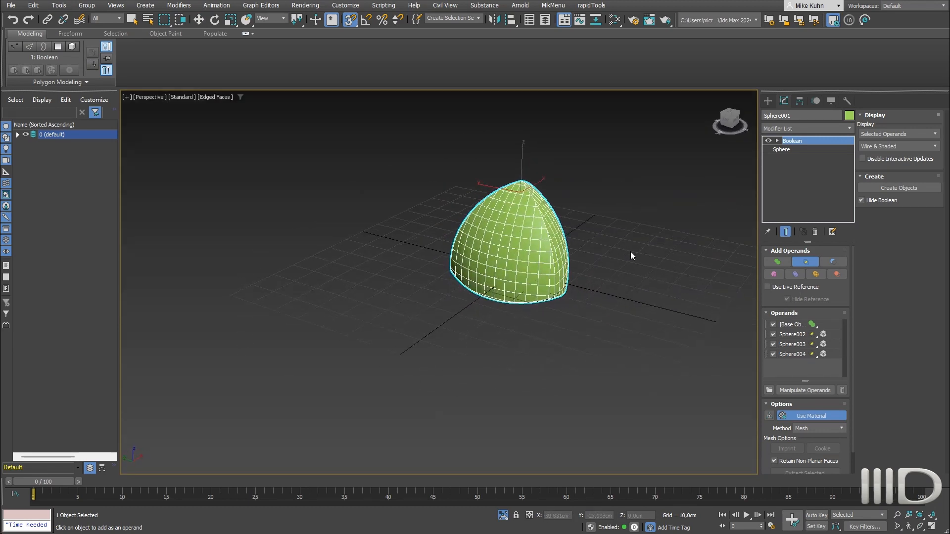
{"action": "key", "text": "w"}
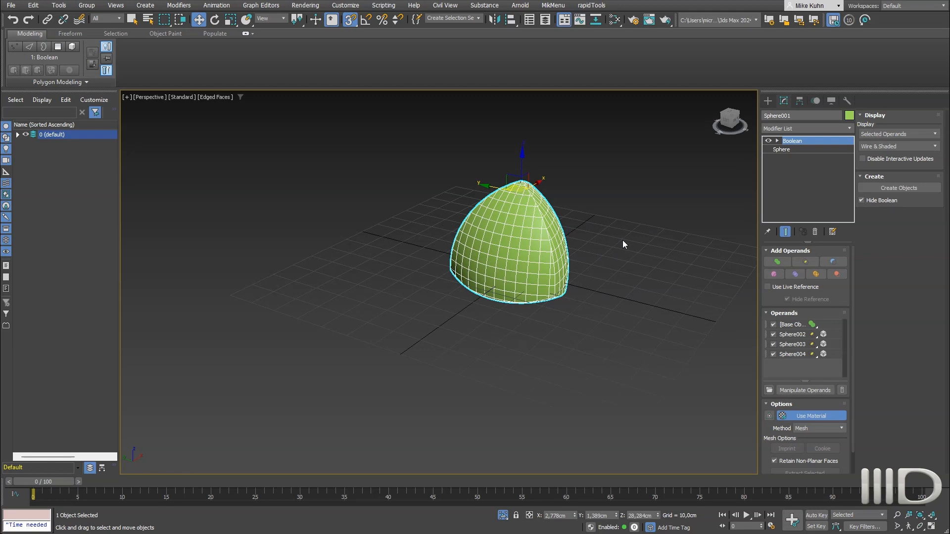
Set the base Sphere beneath the Boolean to a Radius of about 54.77 cm and 41 Segments, and inspect the solid.
{"action": "left_click", "coordinate": [780, 151]}
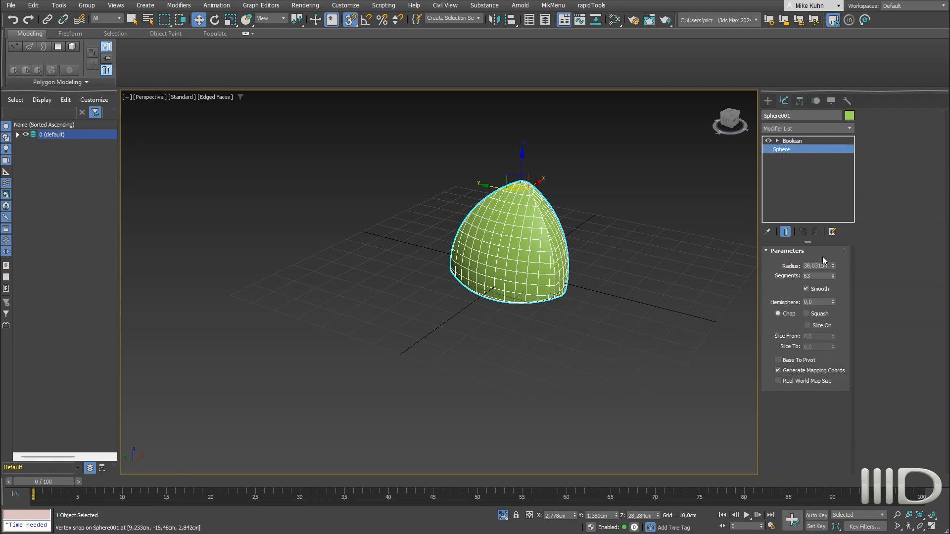
{"action": "left_click_drag", "start_coordinate": [833, 266], "coordinate": [834, 288]}
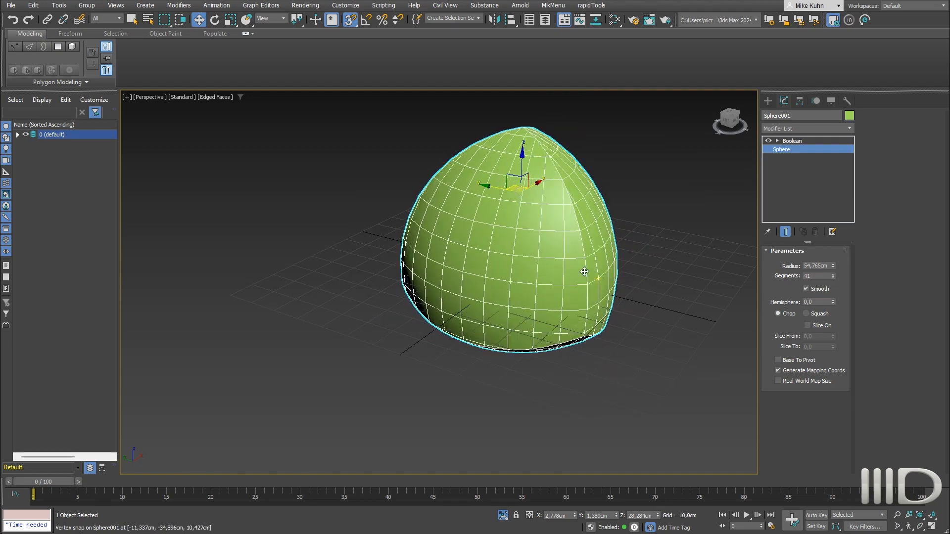
{"action": "middle_click_drag", "start_coordinate": [578, 242], "coordinate": [447, 286], "text": "alt"}
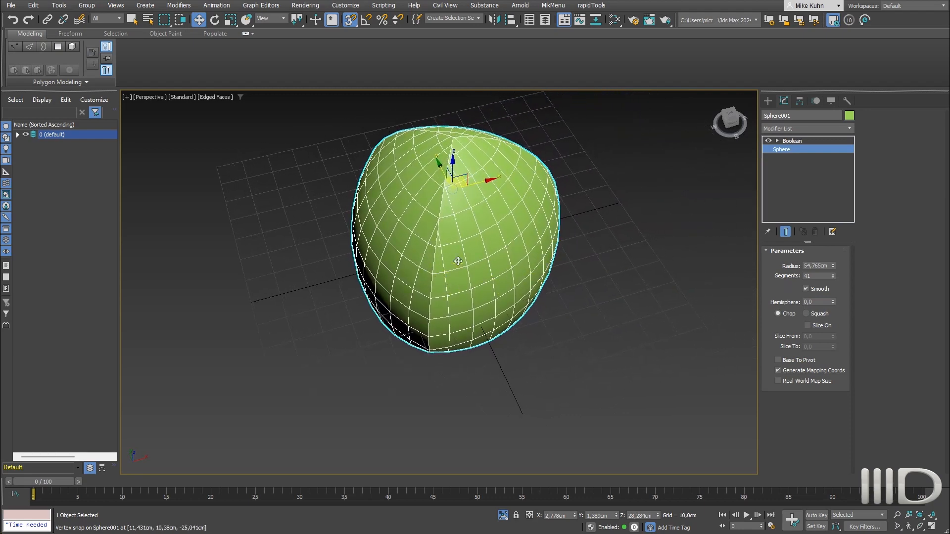
{"action": "middle_click_drag", "start_coordinate": [466, 317], "coordinate": [399, 397], "text": "alt"}
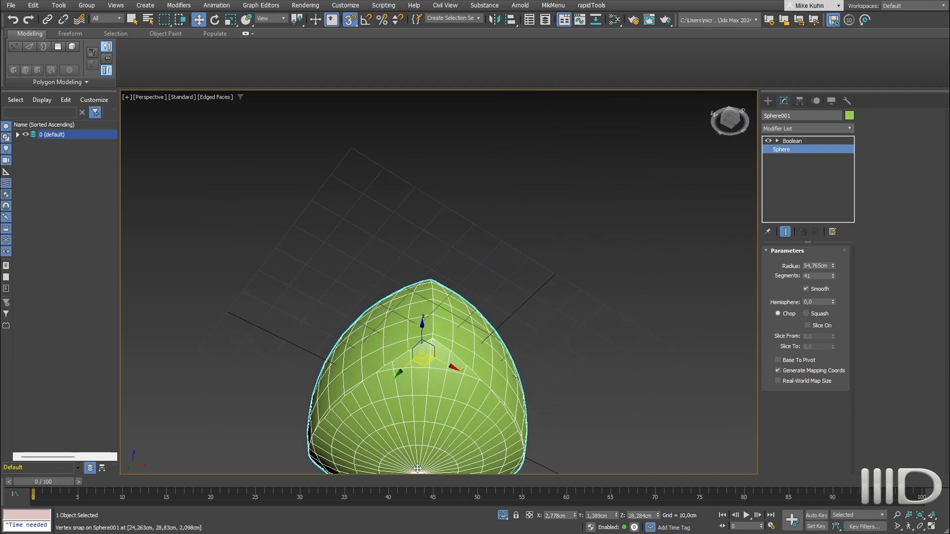
{"action": "middle_click_drag", "start_coordinate": [452, 364], "coordinate": [443, 426], "text": "alt"}
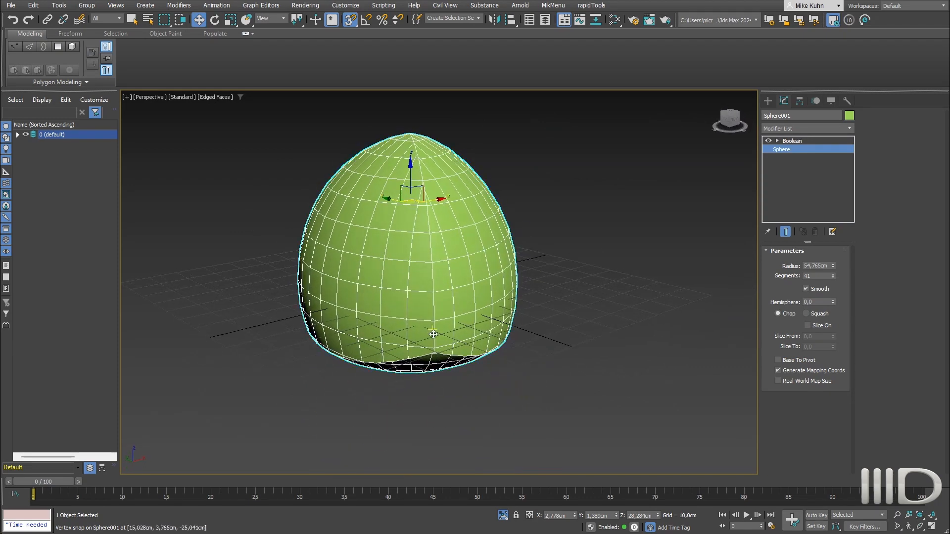
{"action": "middle_click_drag", "start_coordinate": [456, 309], "coordinate": [507, 338]}
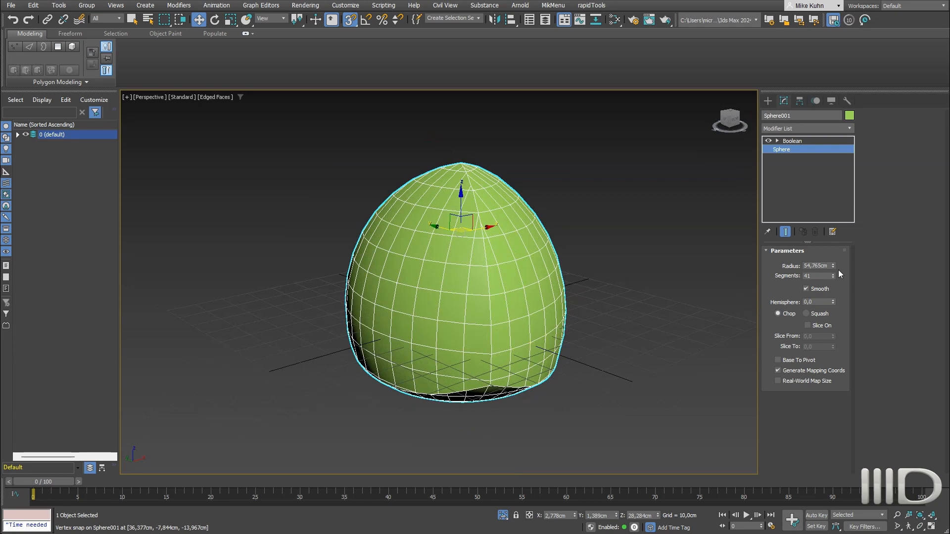
Increase the base sphere's Segments for a denser mesh and add a Retopology modifier above the Boolean.
{"action": "left_click_drag", "start_coordinate": [833, 275], "coordinate": [835, 245]}
{"action": "left_click", "coordinate": [798, 142]}
{"action": "left_click", "coordinate": [807, 129]}
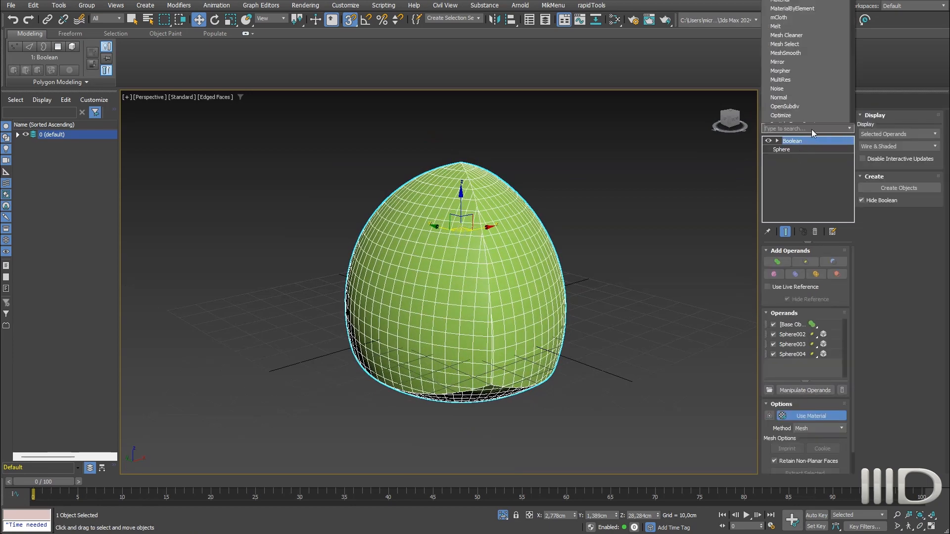
{"action": "type", "text": "reto"}
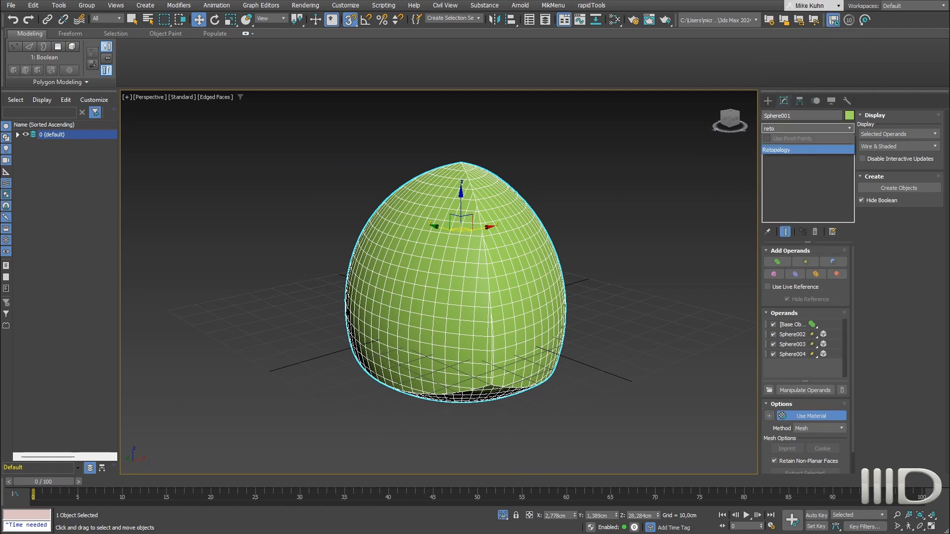
{"action": "key", "text": "Return"}
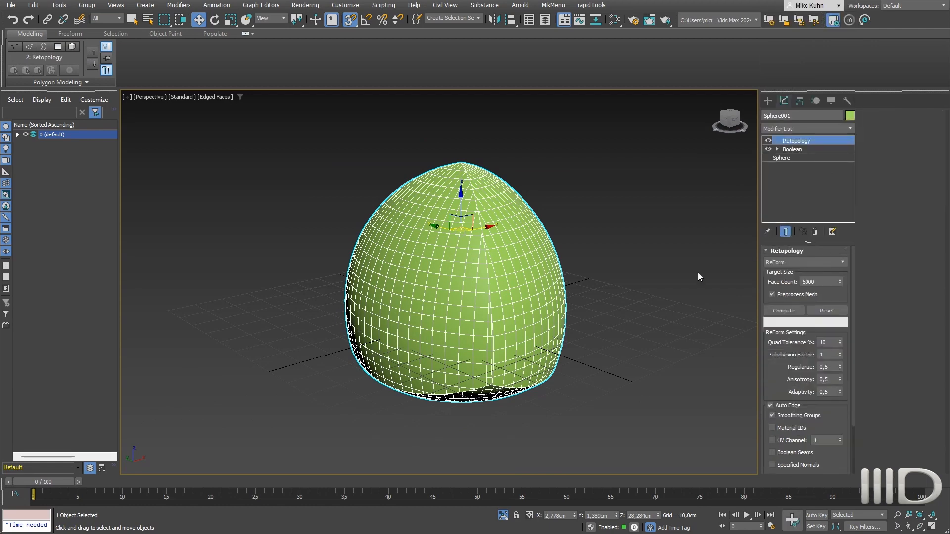
Show the viewport polygon statistics and compute the Retopology modifier with a Face Count of 1000.
{"action": "middle_click_drag", "start_coordinate": [512, 270], "coordinate": [537, 281]}
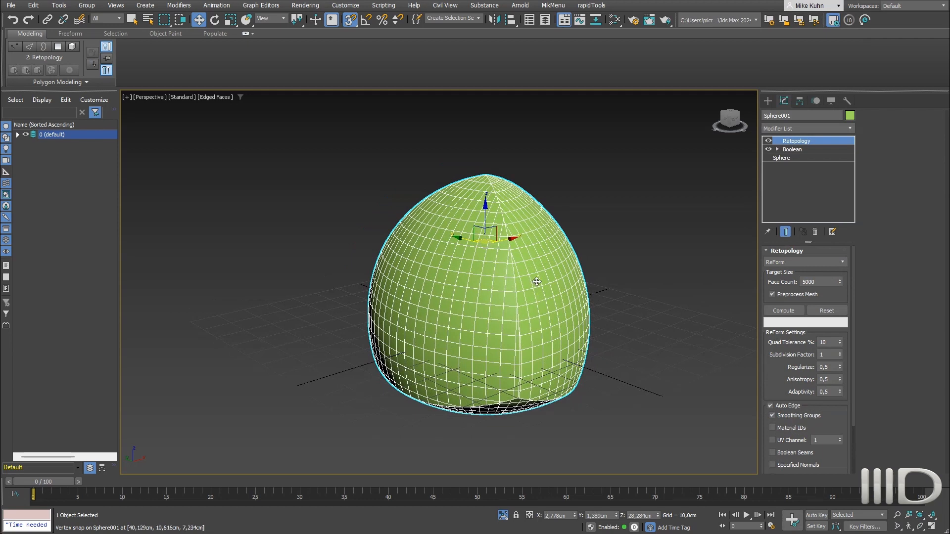
{"action": "key", "text": "7"}
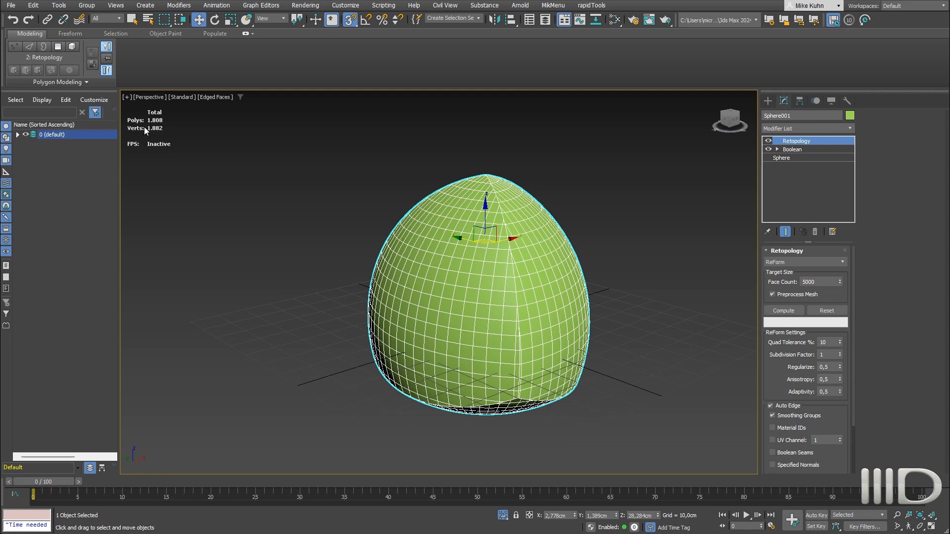
{"action": "left_click", "coordinate": [804, 281]}
{"action": "type", "text": "1"}
{"action": "key", "text": "Tab"}
{"action": "left_click", "coordinate": [787, 311]}
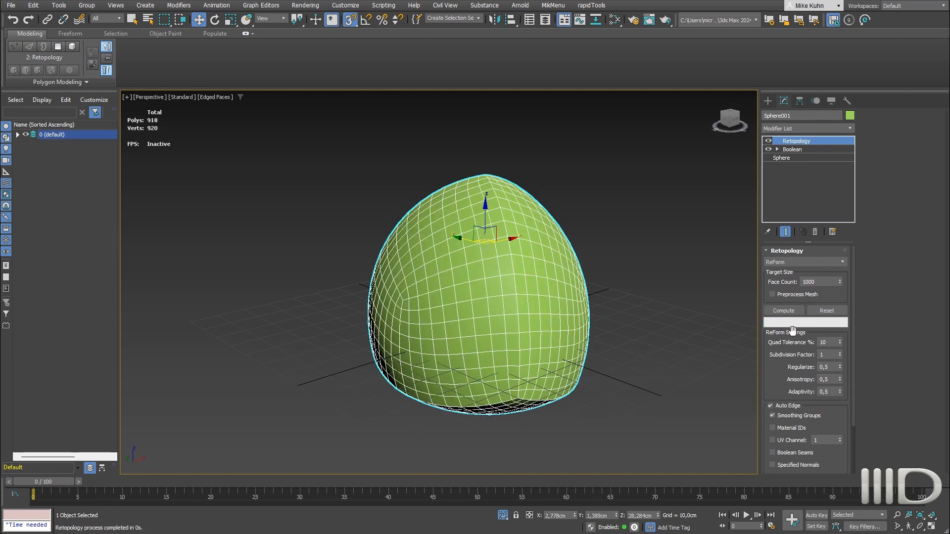
{"action": "mouse_move", "coordinate": [451, 318]}
{"action": "middle_mouse_down", "text": "alt"}
{"action": "mouse_move", "coordinate": [446, 326]}
{"action": "mouse_move", "coordinate": [460, 330]}
{"action": "middle_mouse_up", "text": "alt"}
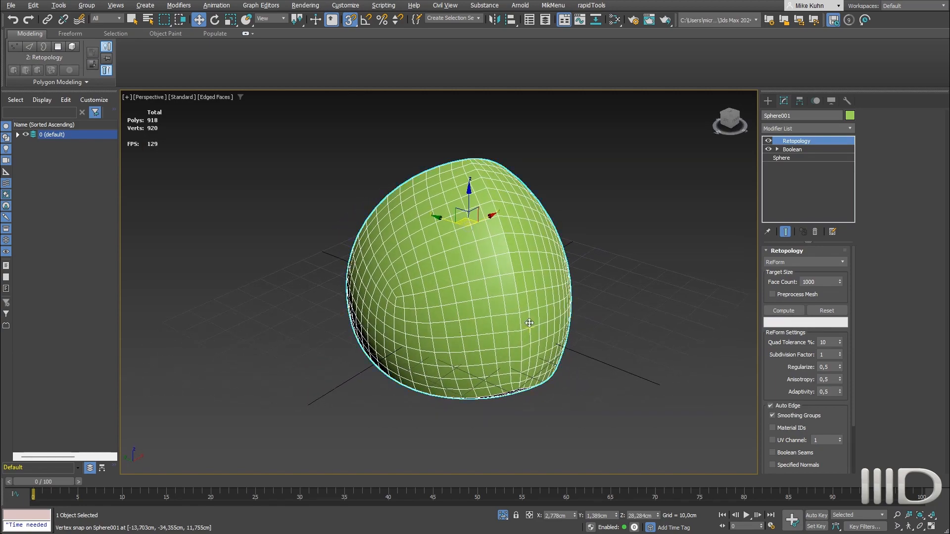
Add a second Retopology modifier on top of the stack and compute it with a Face Count of 100.
{"action": "left_click", "coordinate": [804, 128]}
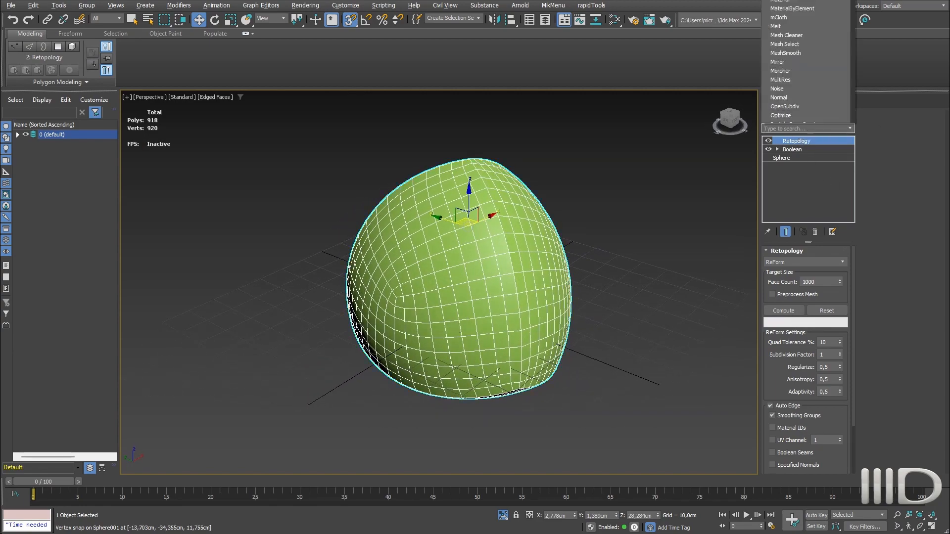
{"action": "type", "text": "ret"}
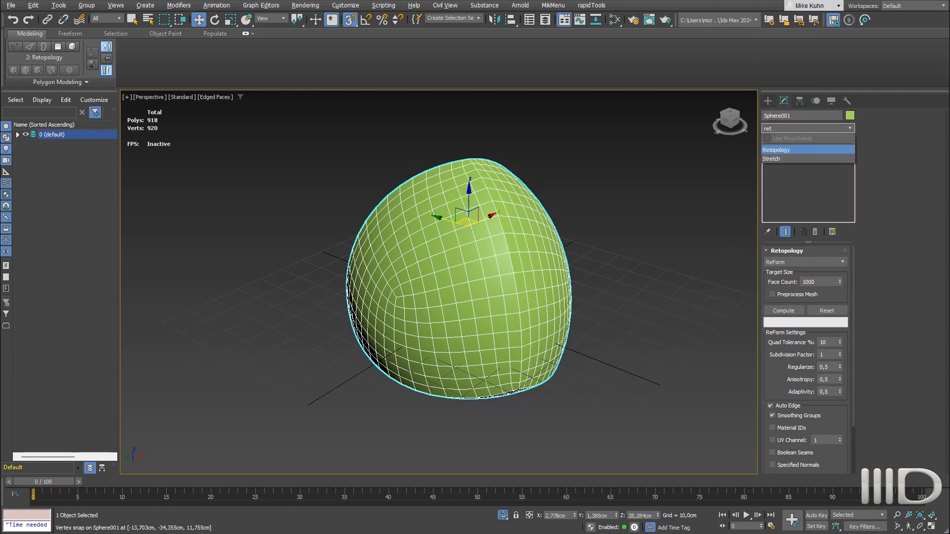
{"action": "key", "text": "Return"}
{"action": "left_click", "coordinate": [807, 281]}
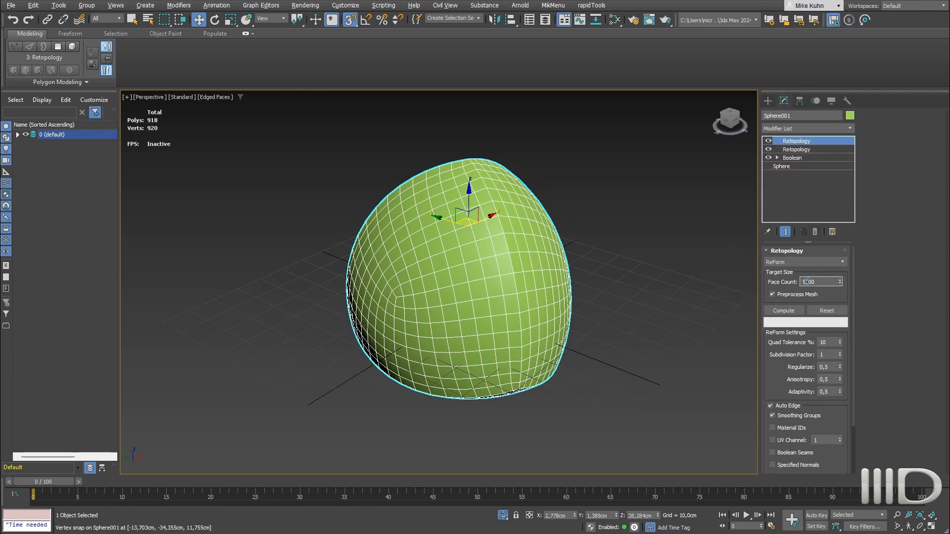
{"action": "type", "text": "100"}
{"action": "key", "text": "Return"}
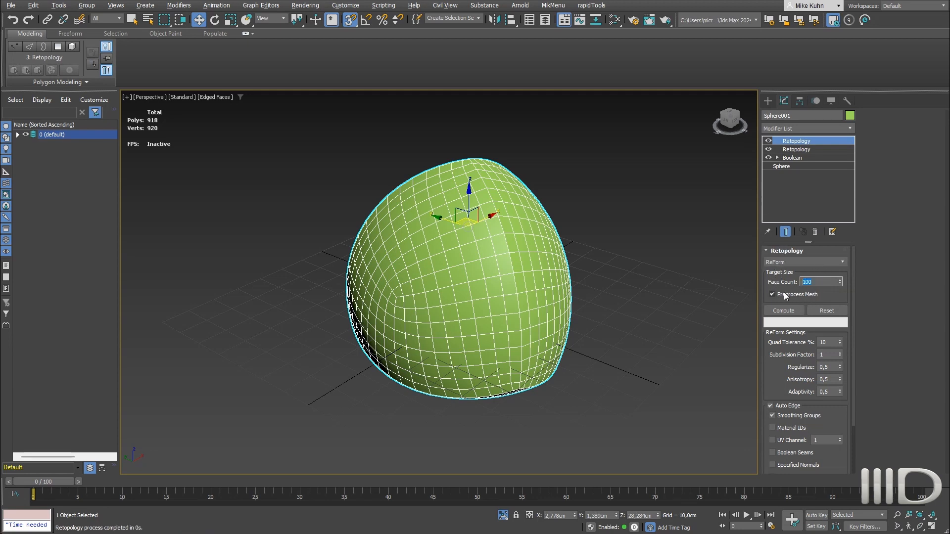
{"action": "left_click", "coordinate": [784, 311]}
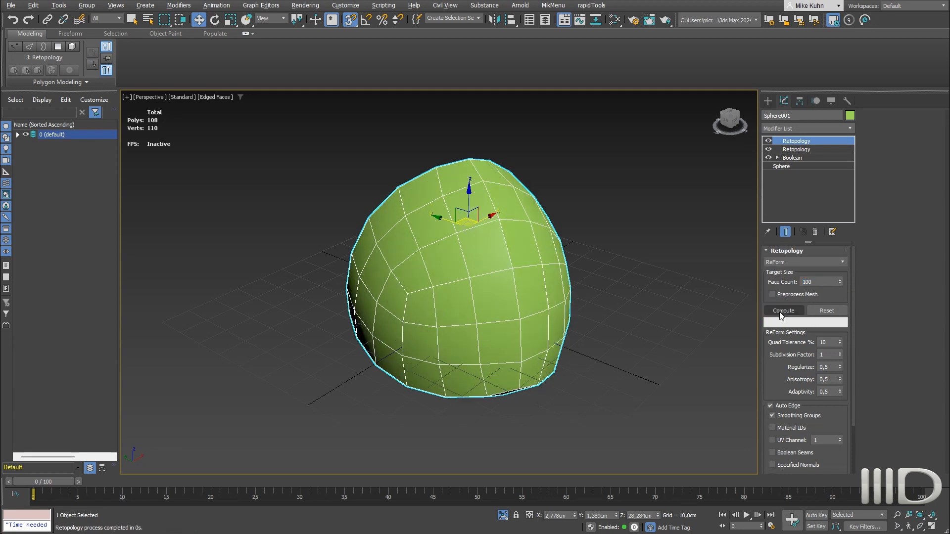
{"action": "mouse_move", "coordinate": [445, 322]}
{"action": "middle_mouse_down", "text": "alt"}
{"action": "mouse_move", "coordinate": [483, 300]}
{"action": "mouse_move", "coordinate": [466, 300]}
{"action": "mouse_move", "coordinate": [446, 334]}
{"action": "middle_mouse_up", "text": "alt"}
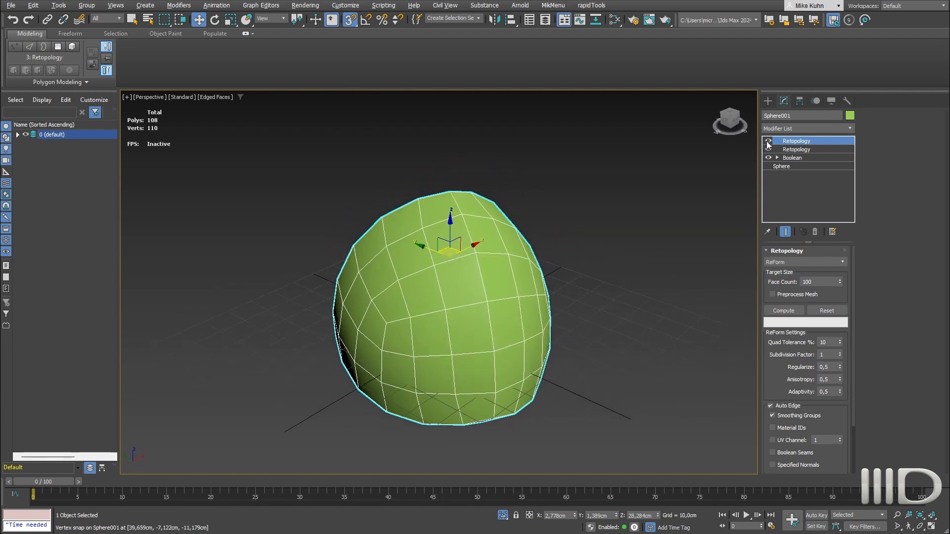
Disable the upper Retopology modifier and add a Chamfer modifier with an Amount of 0,34 cm.
{"action": "left_click", "coordinate": [768, 142]}
{"action": "left_click", "coordinate": [808, 129]}
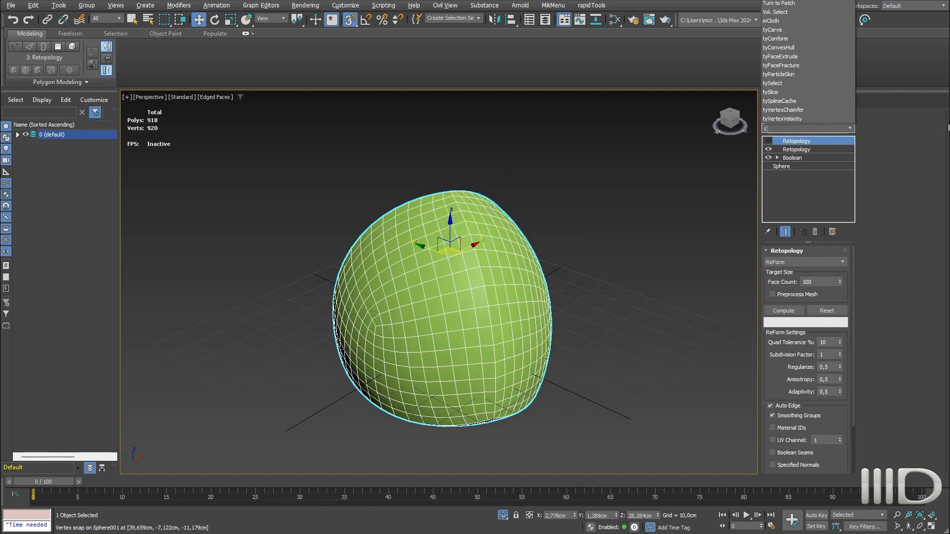
{"action": "type", "text": "chamfer"}
{"action": "key", "text": "Return"}
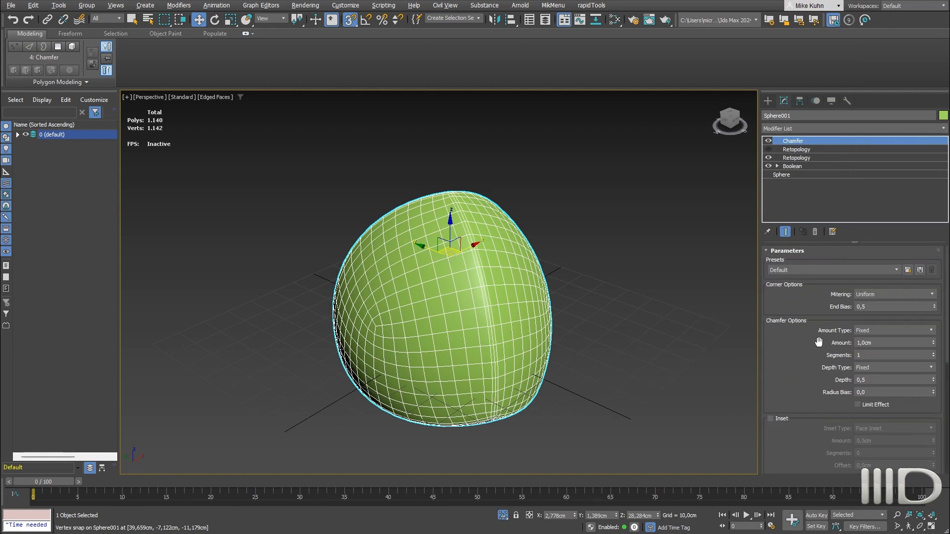
{"action": "left_click_drag", "start_coordinate": [793, 372], "coordinate": [786, 270]}
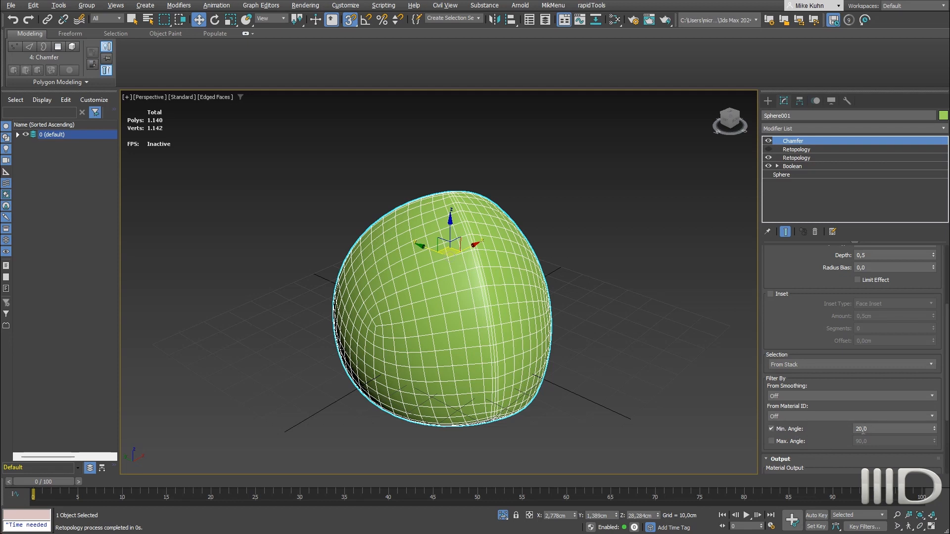
{"action": "scroll", "coordinate": [795, 328], "scroll_direction": "up", "scroll_amount": 3}
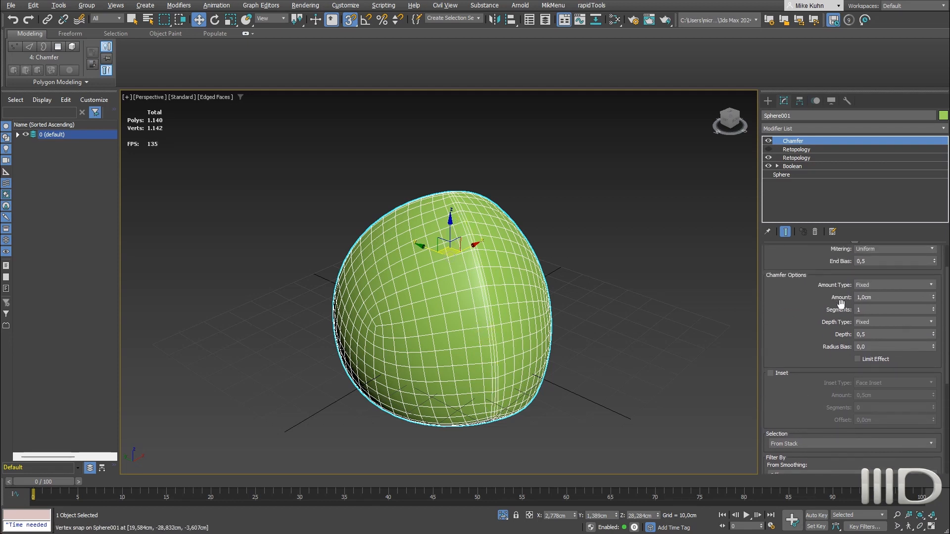
{"action": "left_click_drag", "start_coordinate": [934, 301], "coordinate": [934, 329]}
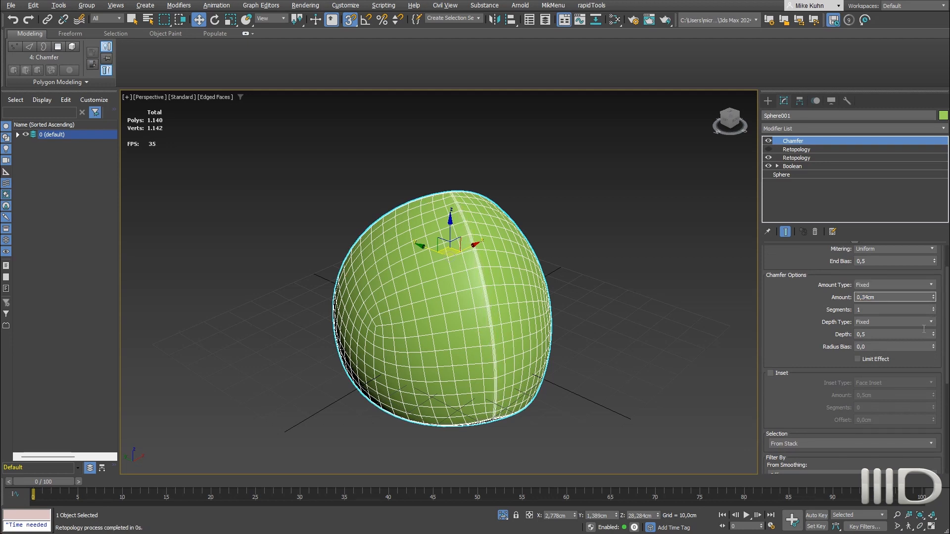
Add a TurboSmooth modifier above the Chamfer and inspect the solid with edged faces hidden.
{"action": "left_click", "coordinate": [803, 127]}
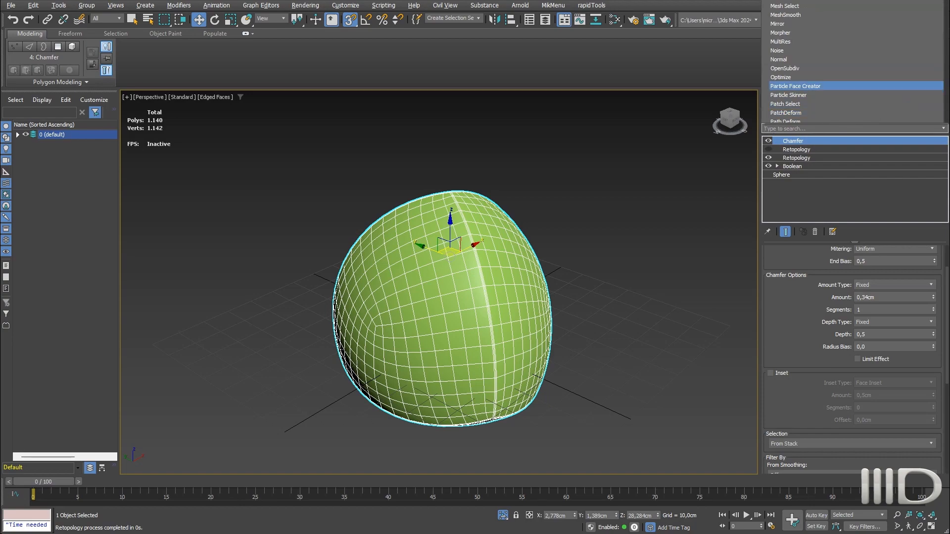
{"action": "type", "text": "tu"}
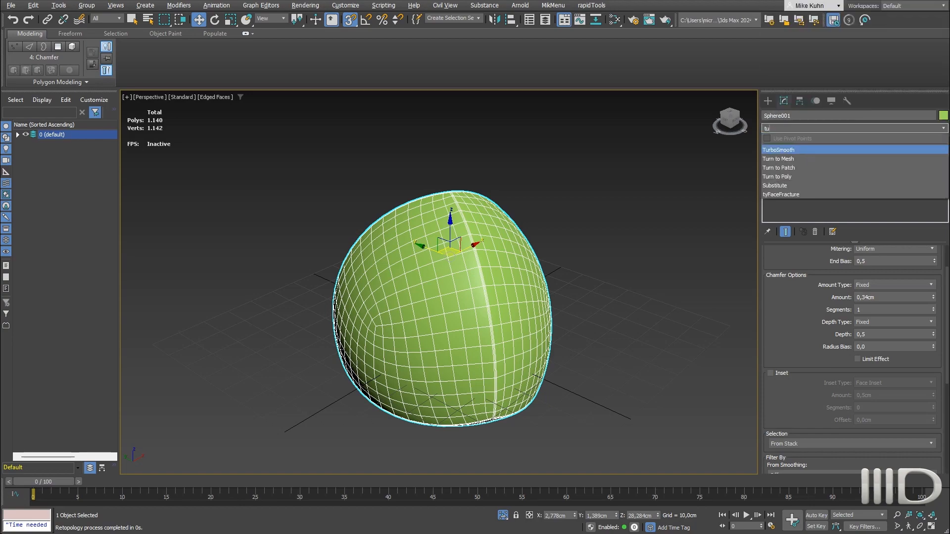
{"action": "key", "text": "Return"}
{"action": "mouse_move", "coordinate": [580, 241]}
{"action": "middle_mouse_down", "text": "alt"}
{"action": "mouse_move", "coordinate": [558, 269]}
{"action": "mouse_move", "coordinate": [572, 251]}
{"action": "middle_mouse_up", "text": "alt"}
{"action": "key", "text": "F4"}
{"action": "middle_click_drag", "start_coordinate": [440, 322], "coordinate": [528, 327], "text": "alt"}
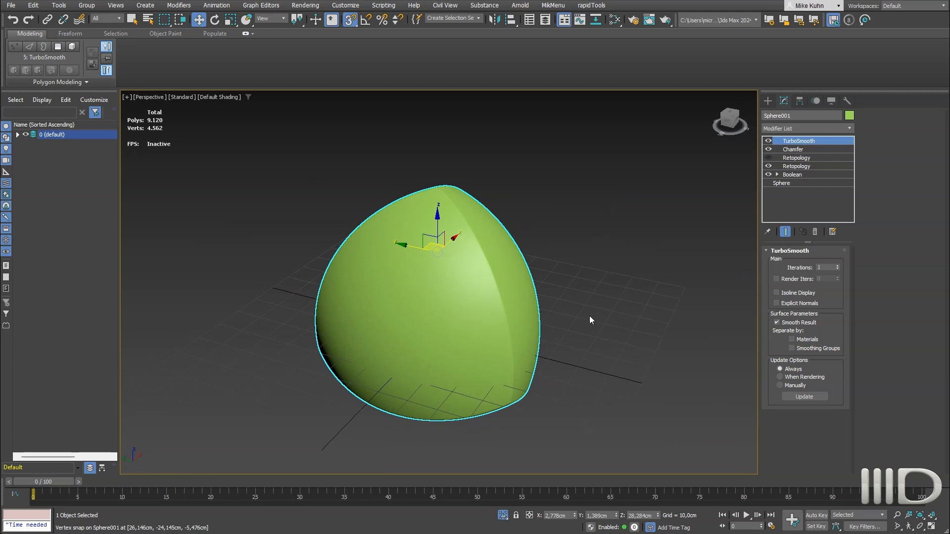